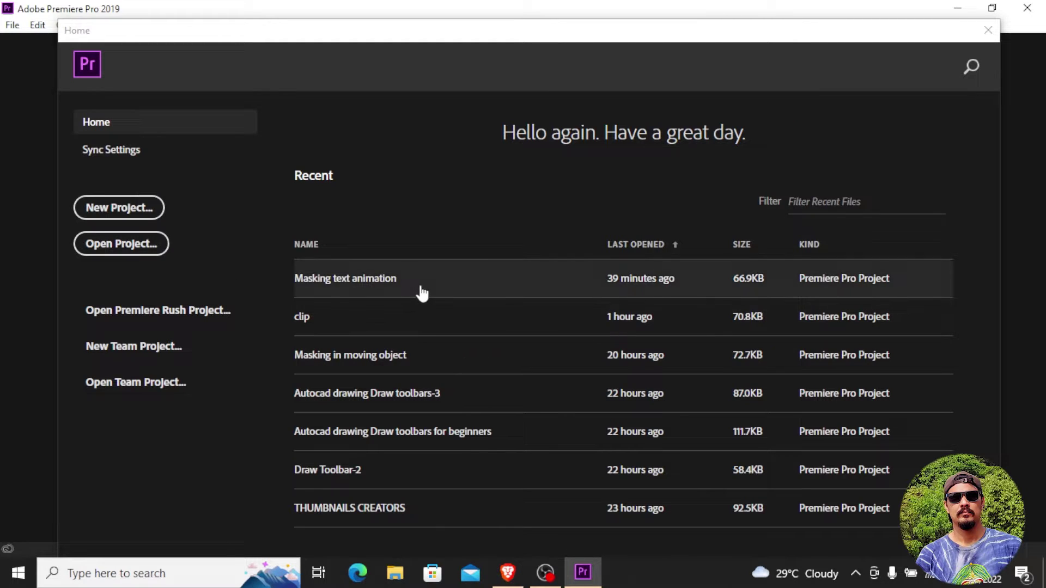
# Open 'Masking text animation' from the Home screen's Recent list.
pyautogui.click(379, 287)
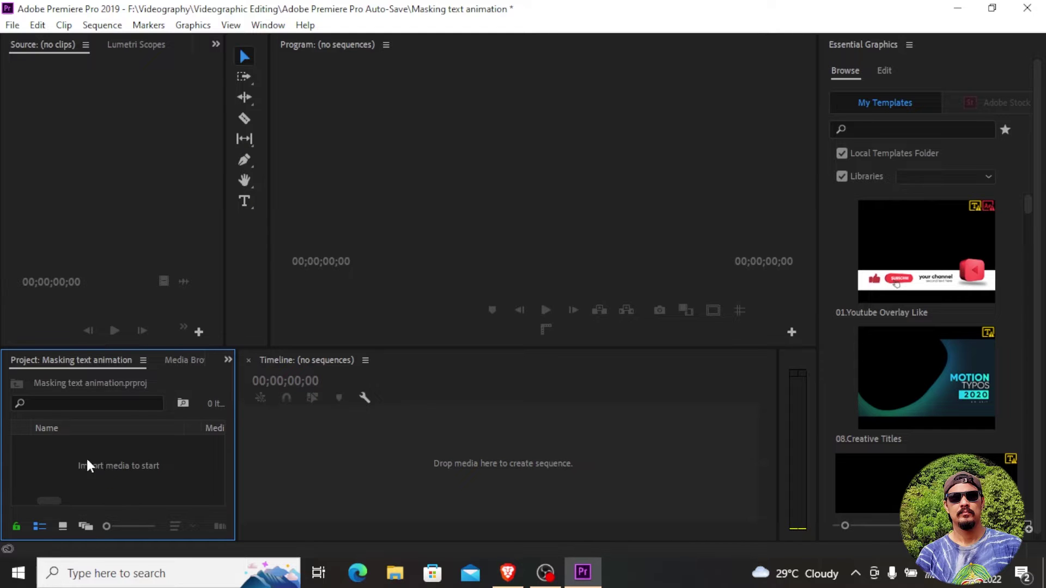
# Import combat, helicopter and Soldiers Doing Live Ammunition Training from the Sample video folder.
pyautogui.doubleClick(104, 462)
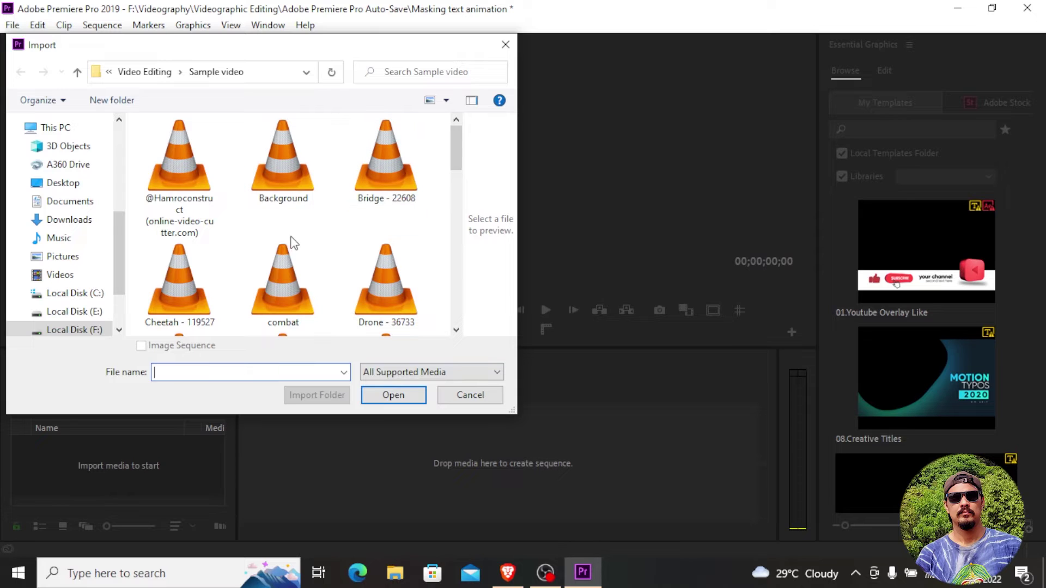
pyautogui.scroll(-2, 291, 239)
pyautogui.click(305, 203)
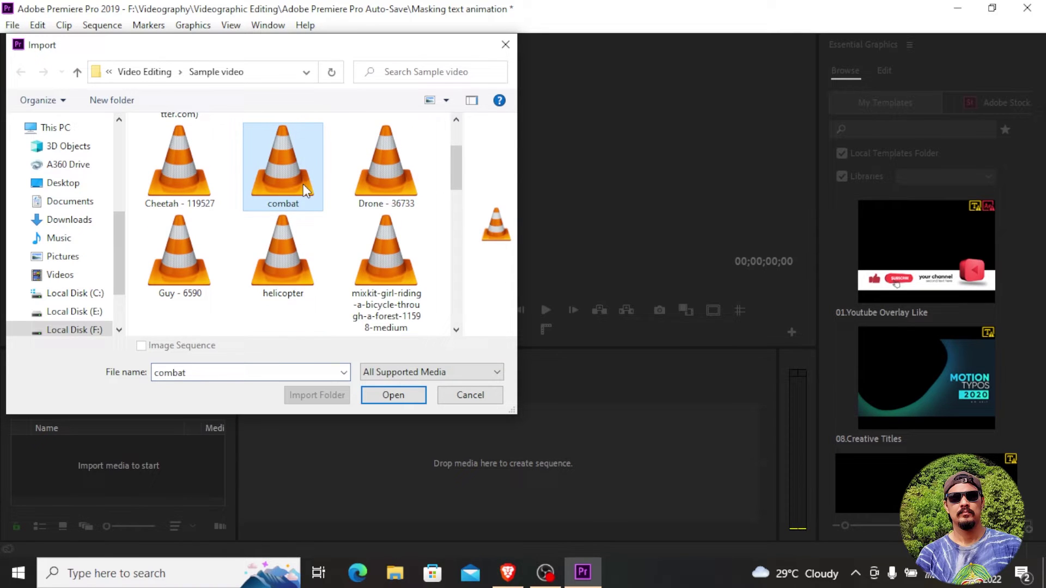
pyautogui.keyDown('ctrl'); pyautogui.click(296, 271); pyautogui.keyUp('ctrl')
pyautogui.click(455, 330)
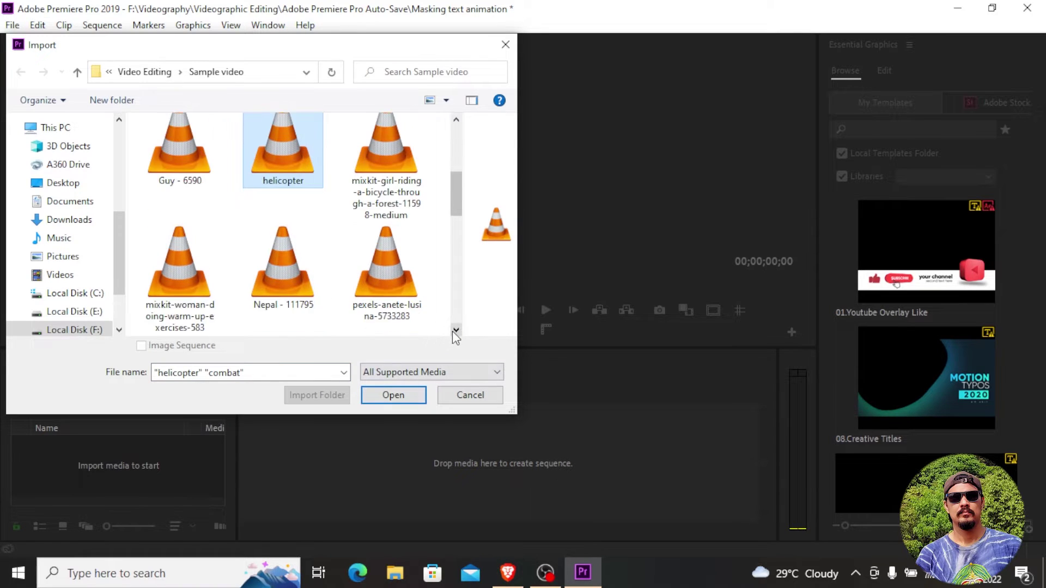
pyautogui.click(456, 330)
pyautogui.click(455, 330)
pyautogui.click(455, 330)
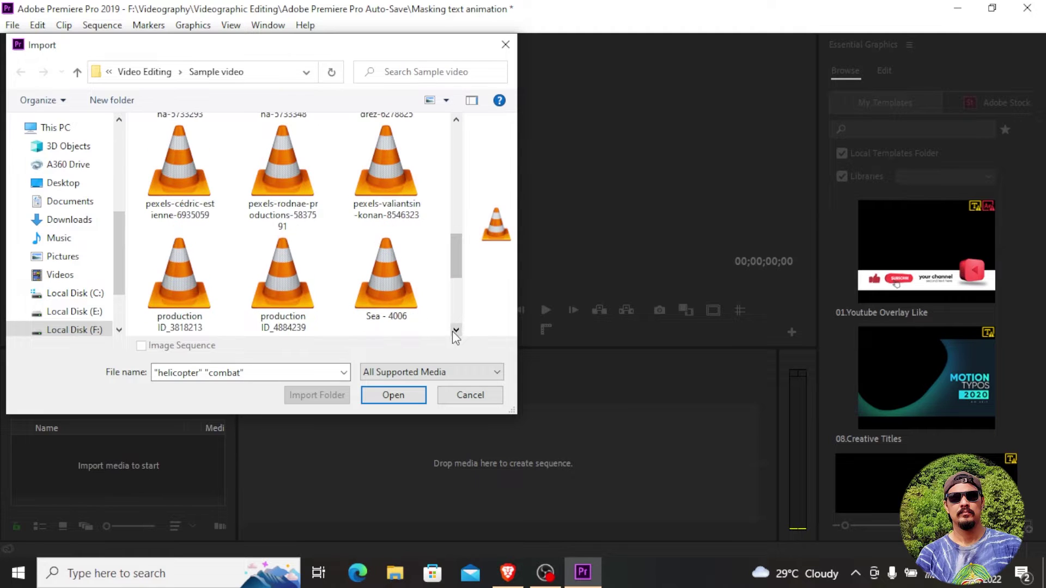
pyautogui.click(455, 330)
pyautogui.click(455, 330)
pyautogui.keyDown('ctrl'); pyautogui.click(397, 205); pyautogui.keyUp('ctrl')
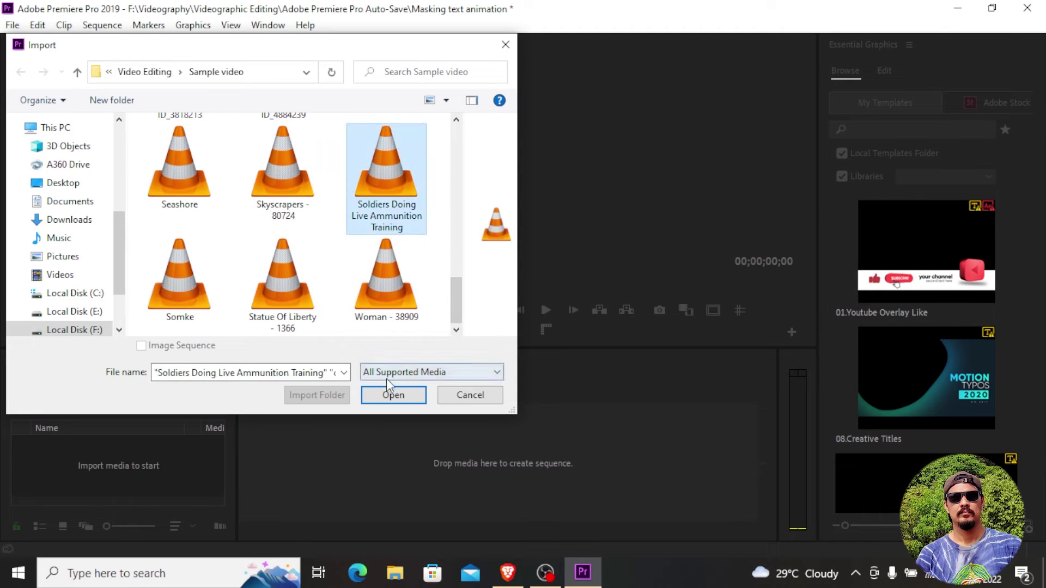
pyautogui.click(392, 395)
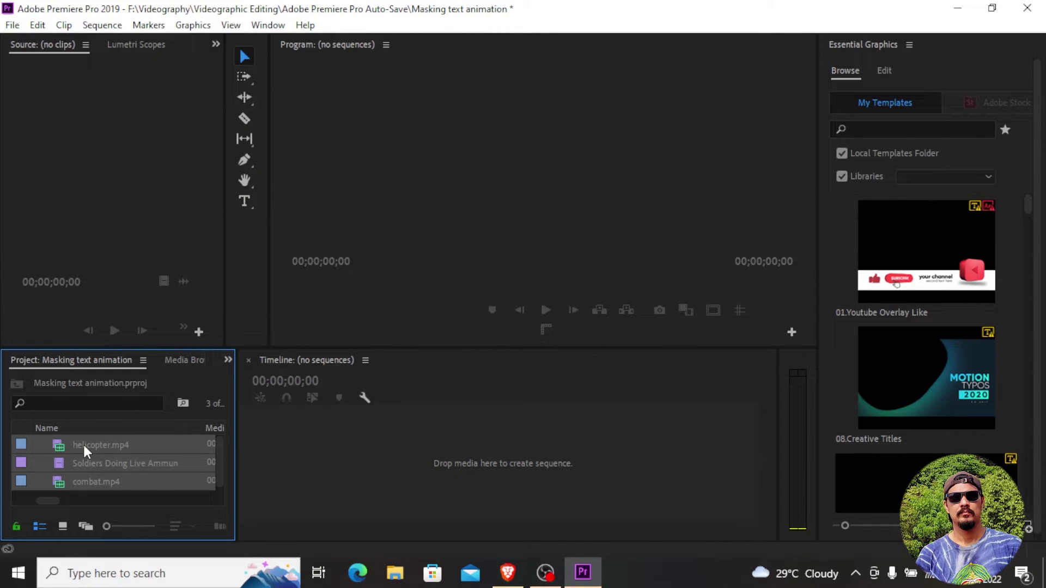
# Drag the three clips into the Timeline to create the Soldiers Doing Live Ammunition Training sequence.
pyautogui.moveTo(82, 443); pyautogui.dragTo(301, 451)
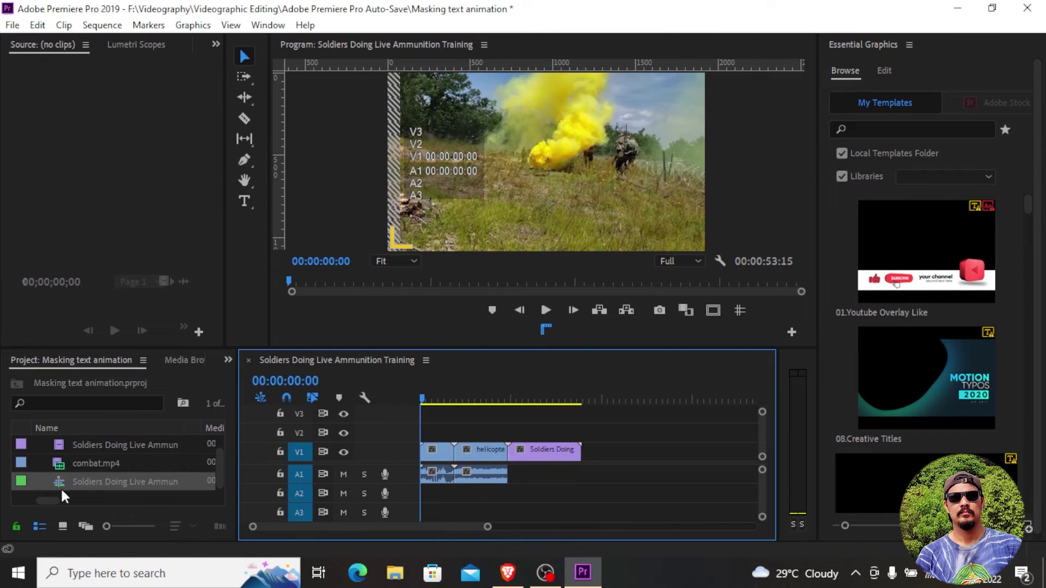
pyautogui.click(464, 472)
pyautogui.rightClick(462, 470)
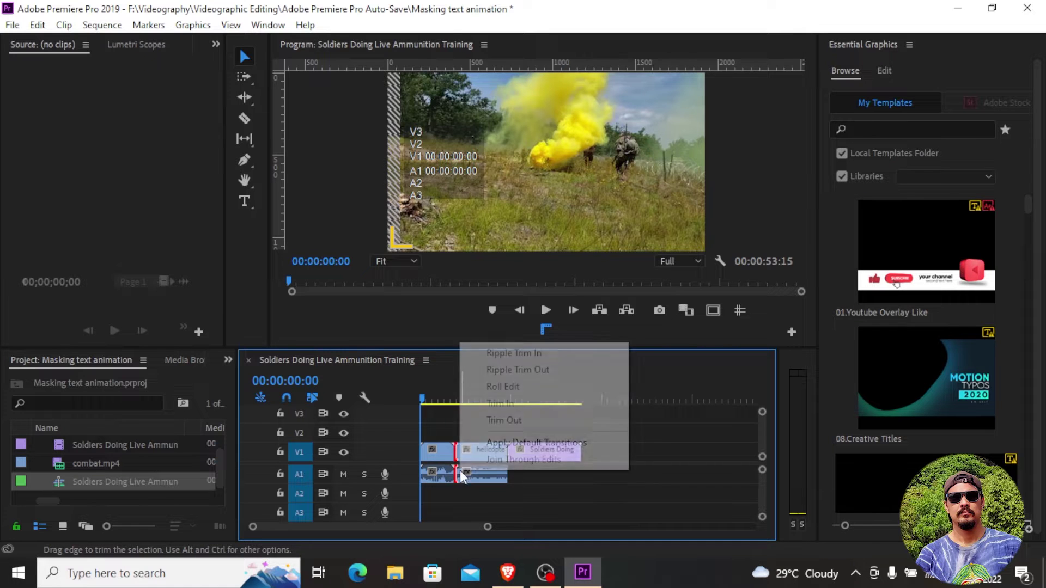
pyautogui.click(488, 475)
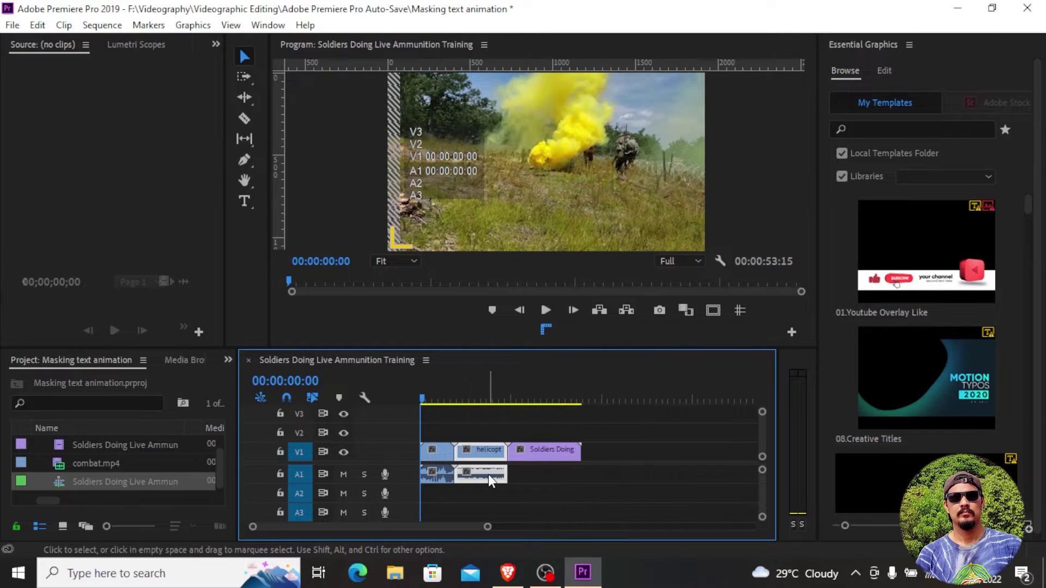
pyautogui.doubleClick(488, 475)
# Unlink the clips and delete their audio from A1, keeping only video on V1.
pyautogui.rightClick(488, 475)
pyautogui.click(563, 271)
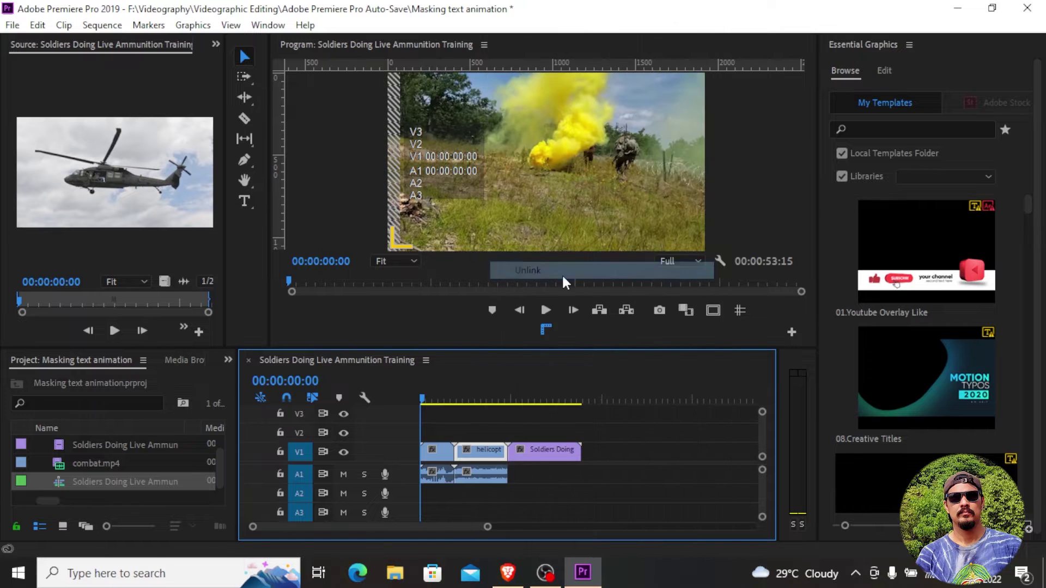
pyautogui.click(482, 482)
pyautogui.press('Delete')
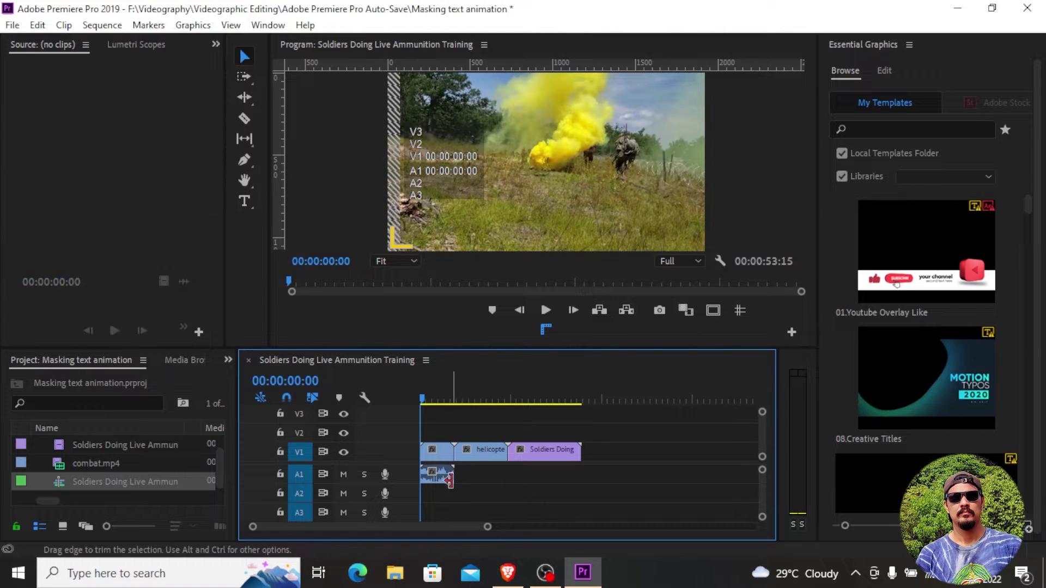
pyautogui.rightClick(445, 475)
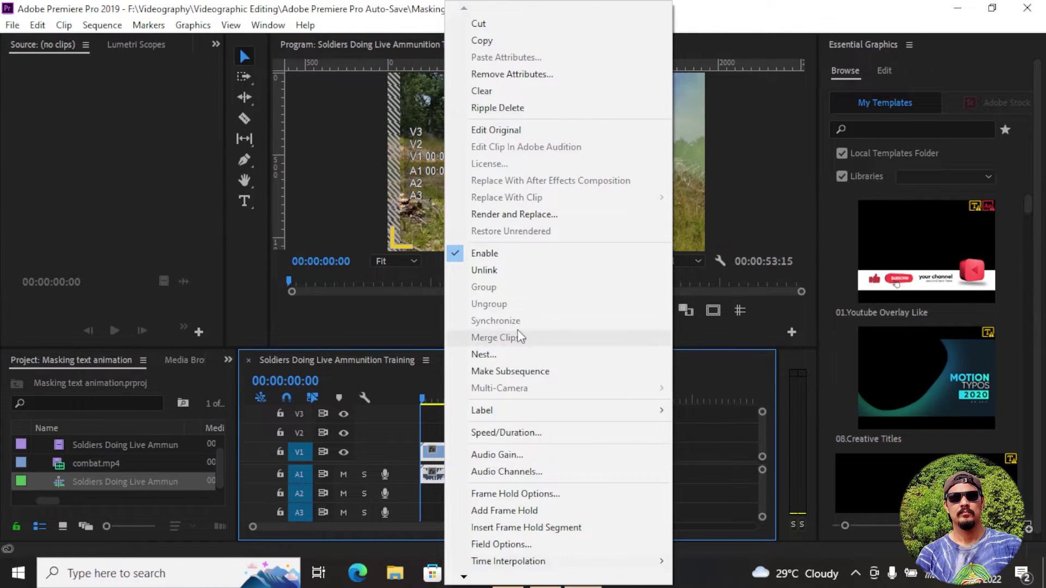
pyautogui.click(517, 276)
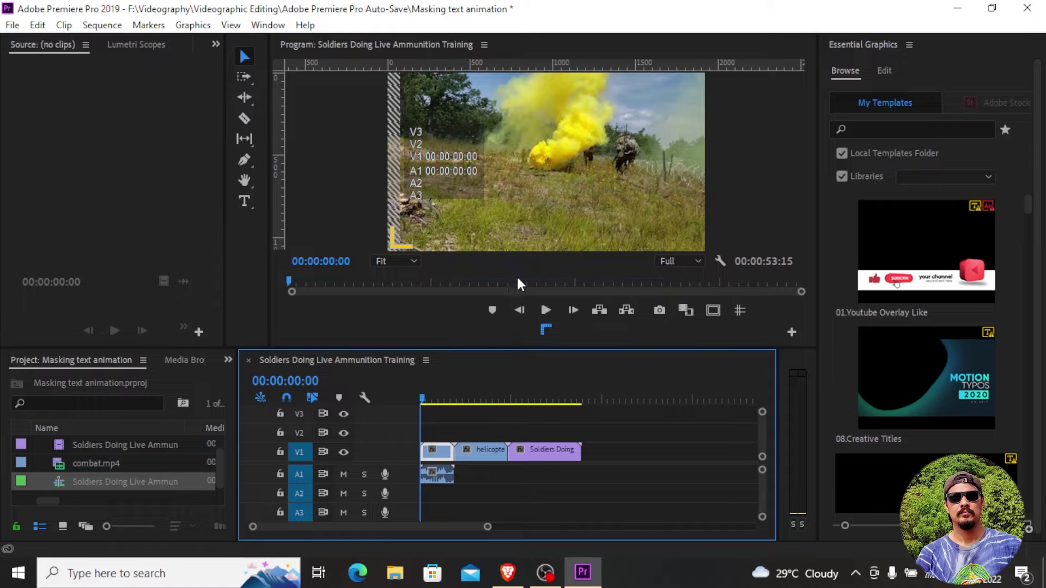
pyautogui.click(438, 474)
pyautogui.press('Delete')
# Move helicopter to V2 and Soldiers Doing to V3, and trim the combat clip on V1.
pyautogui.moveTo(479, 455); pyautogui.dragTo(450, 433)
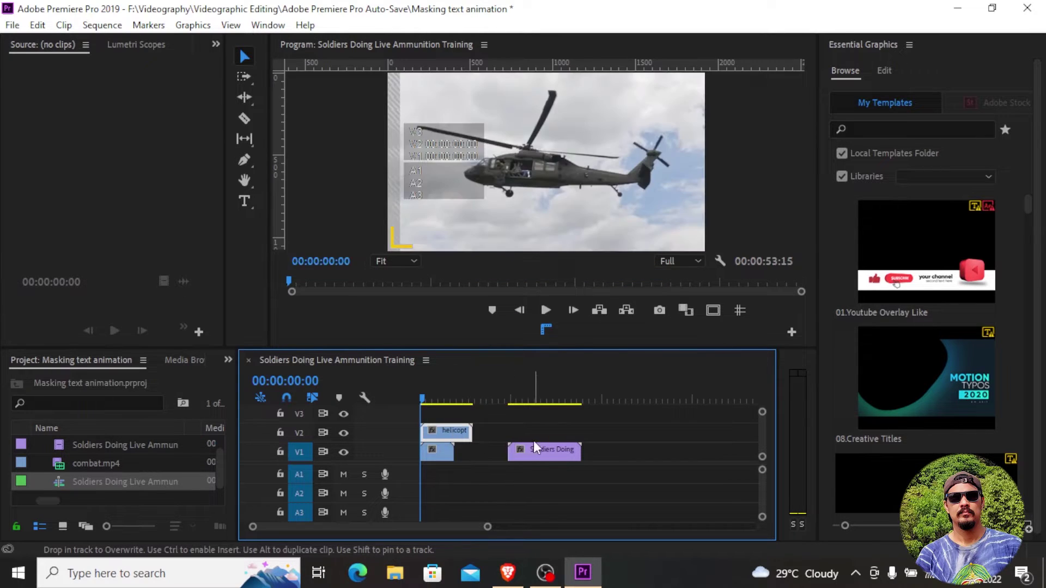
pyautogui.moveTo(542, 448); pyautogui.dragTo(456, 414)
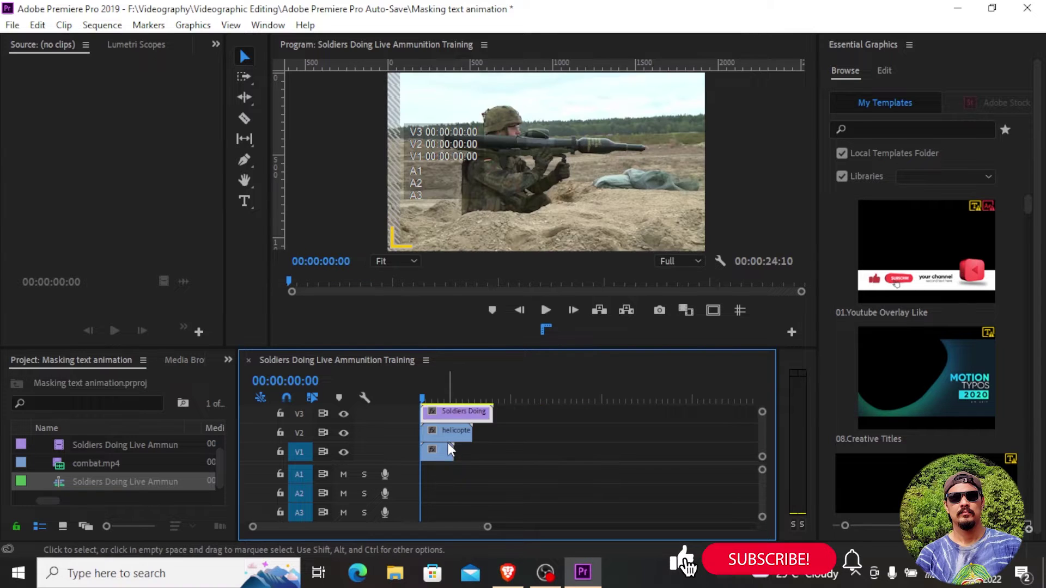
pyautogui.moveTo(447, 451); pyautogui.dragTo(463, 451)
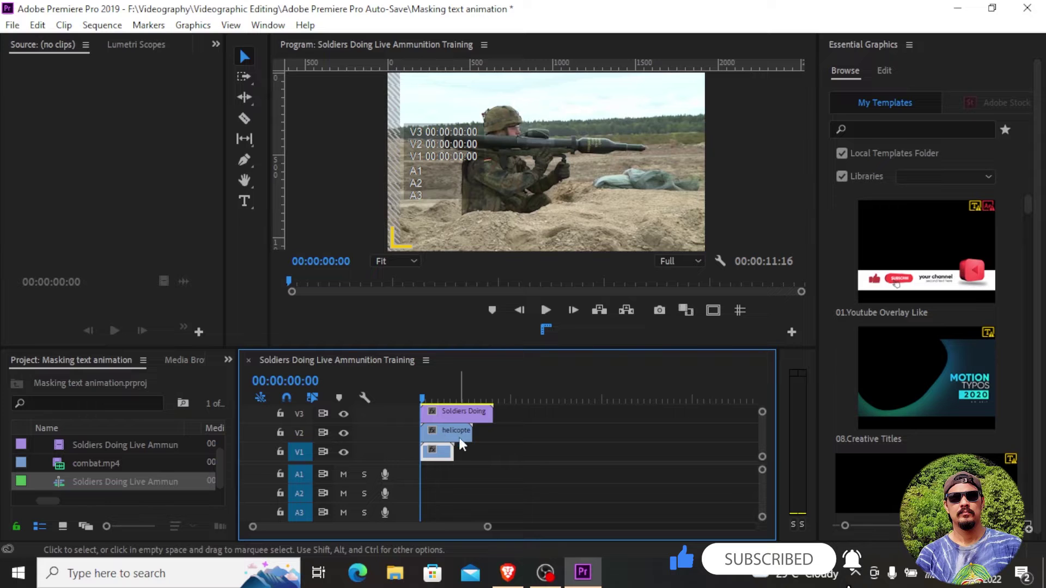
pyautogui.click(468, 412)
# Slow the helicopter clip on V2 to 80% speed.
pyautogui.rightClick(462, 431)
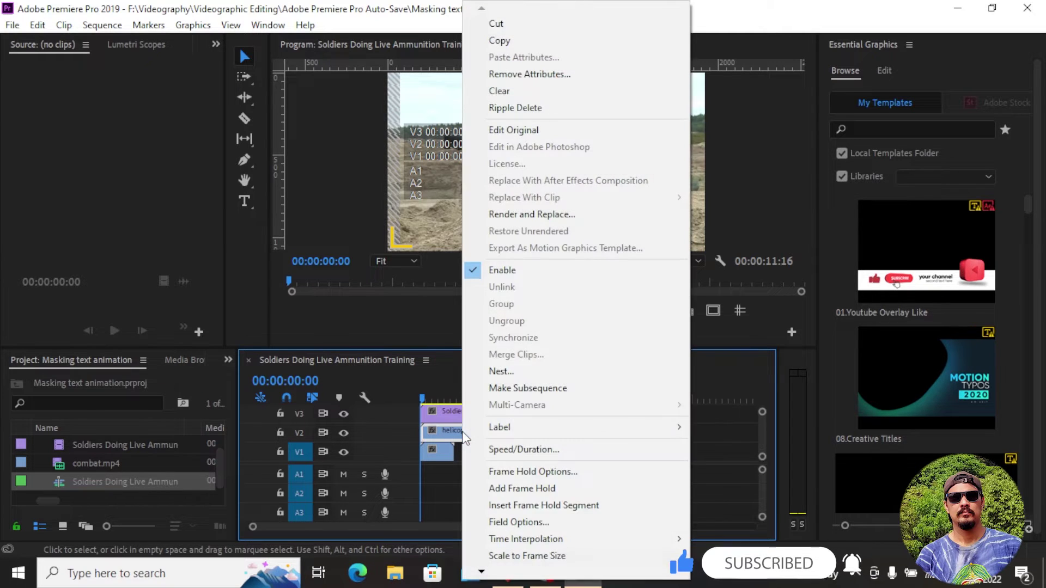
pyautogui.click(520, 450)
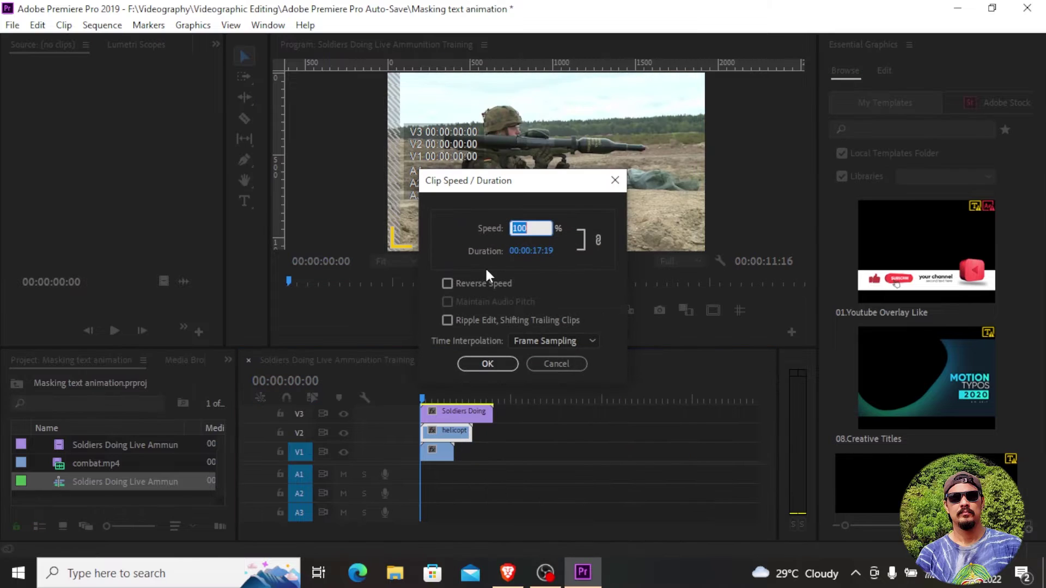
pyautogui.write('80')
pyautogui.press('Return')
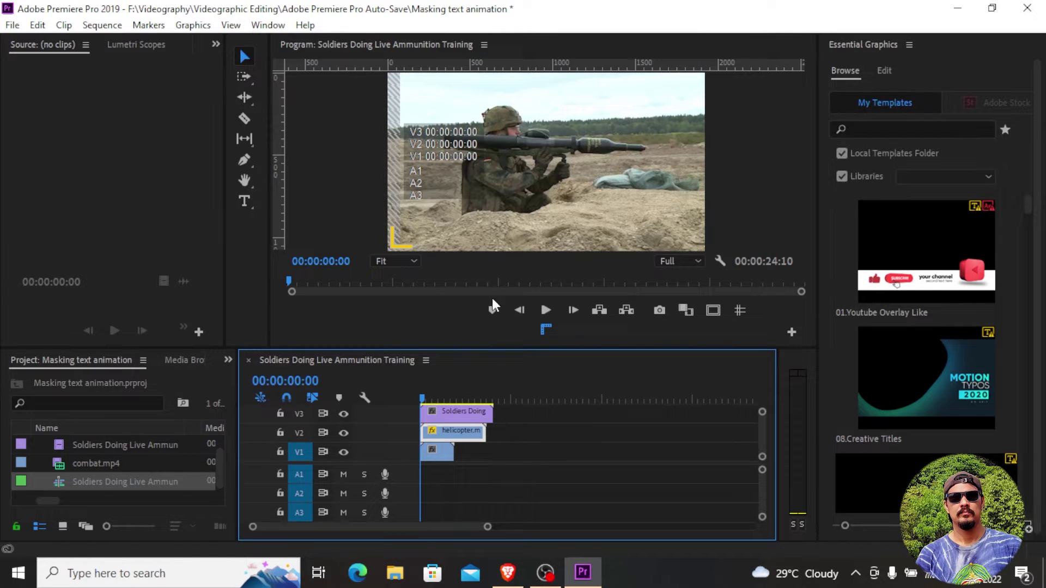
# Slow the combat clip on V1 to 70%, then to 60% speed.
pyautogui.rightClick(442, 450)
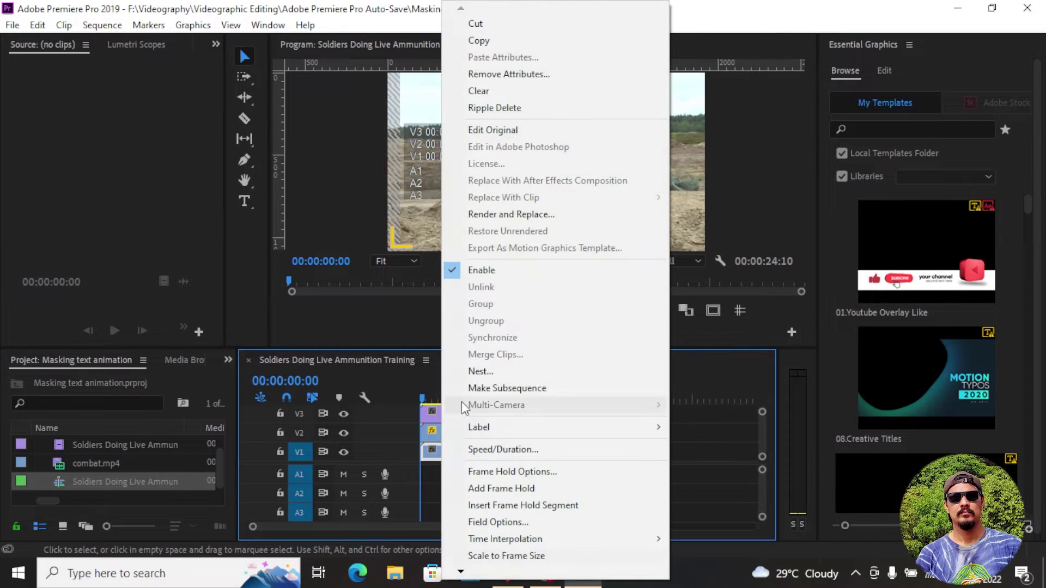
pyautogui.click(500, 450)
pyautogui.press('Return')
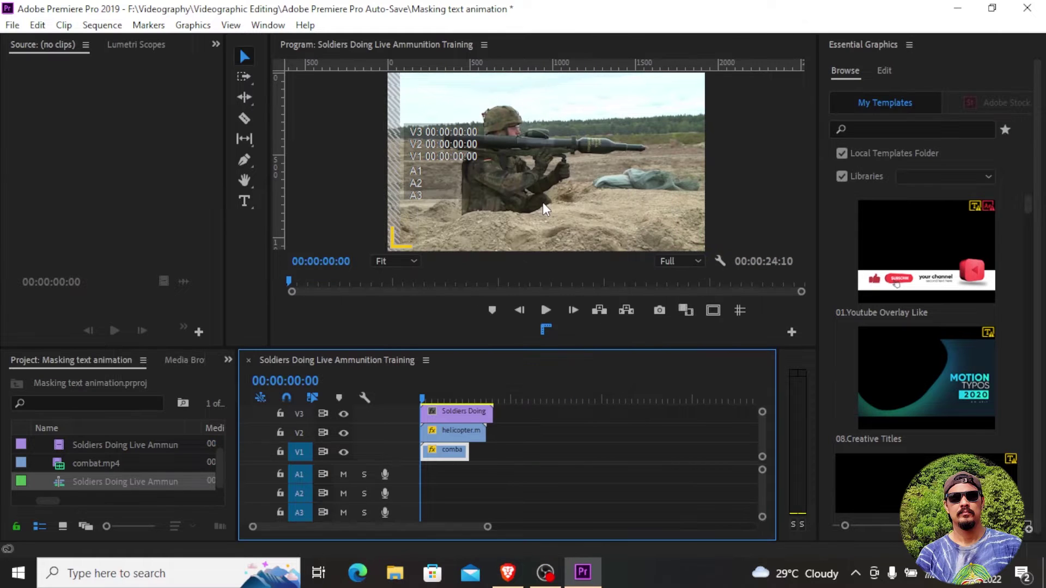
pyautogui.rightClick(454, 451)
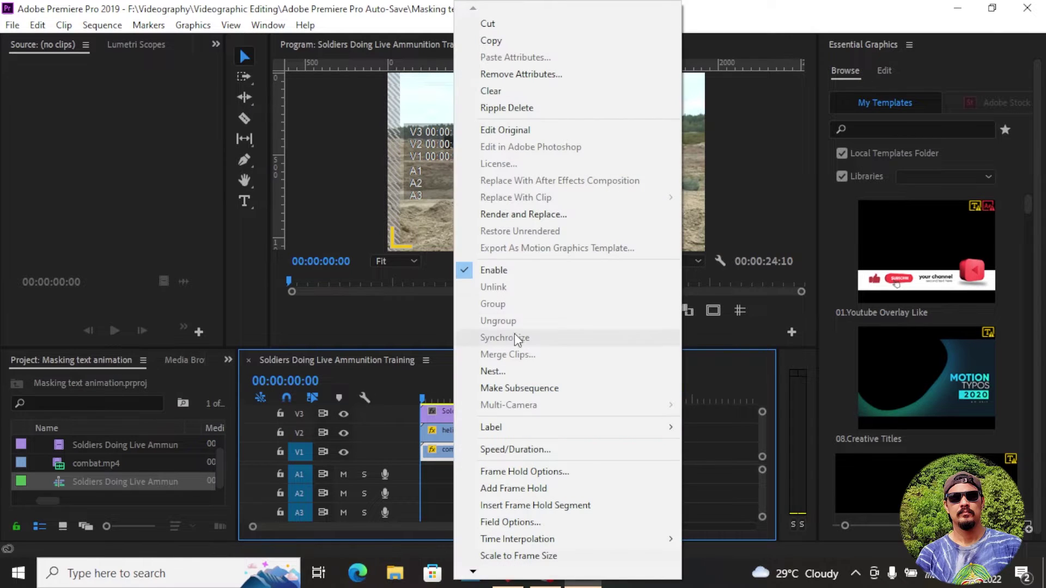
pyautogui.click(531, 447)
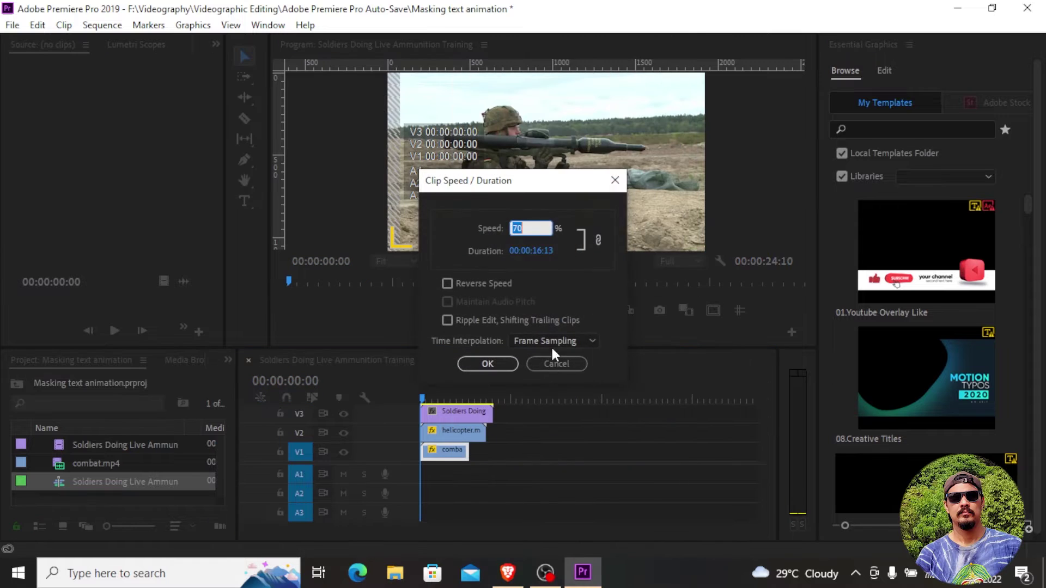
pyautogui.write('60')
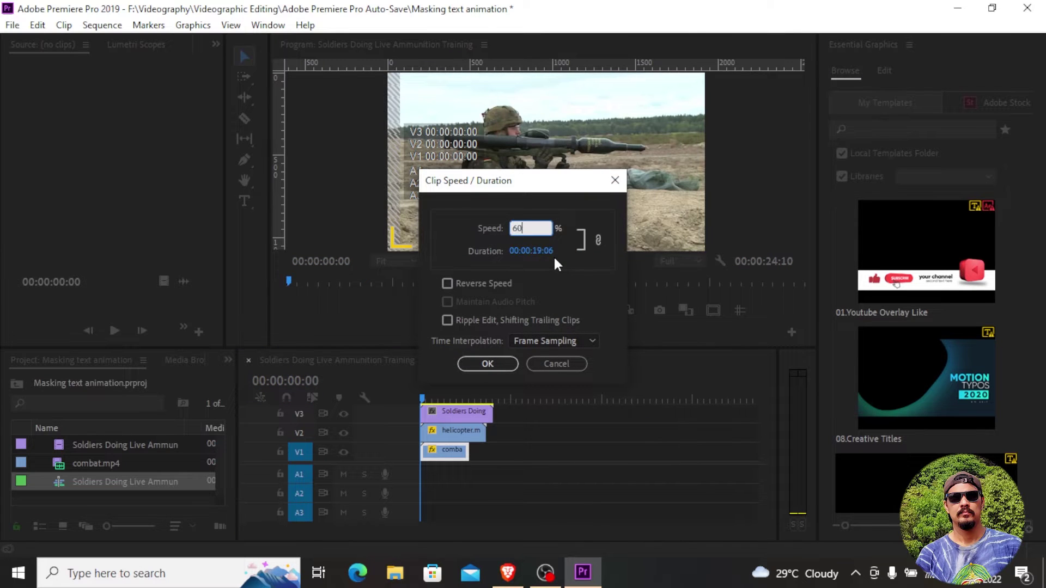
pyautogui.press('Return')
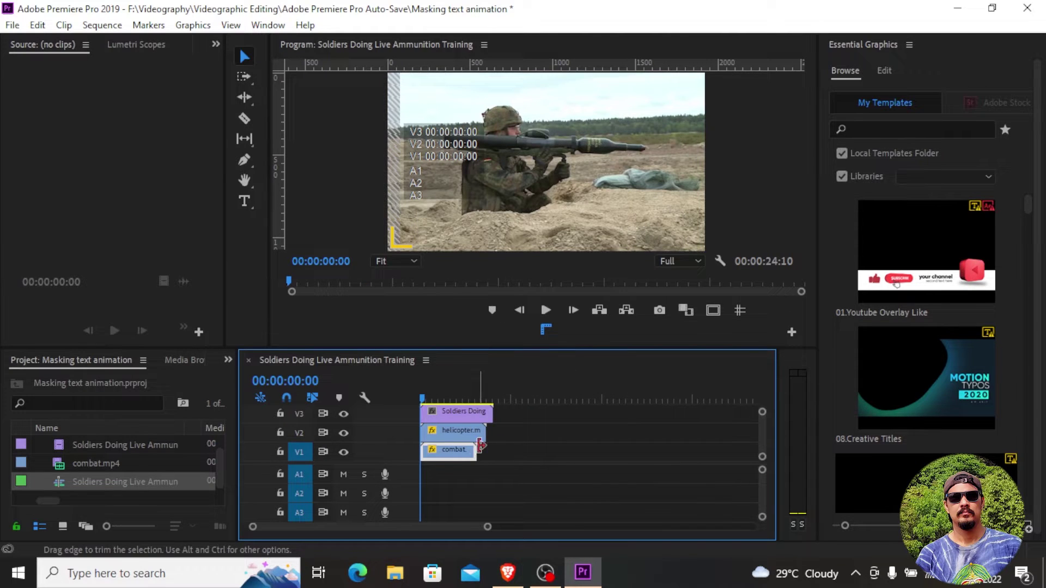
# Razor-cut the V3 clip where the combat clip ends and delete the leftover tail.
pyautogui.click(251, 122)
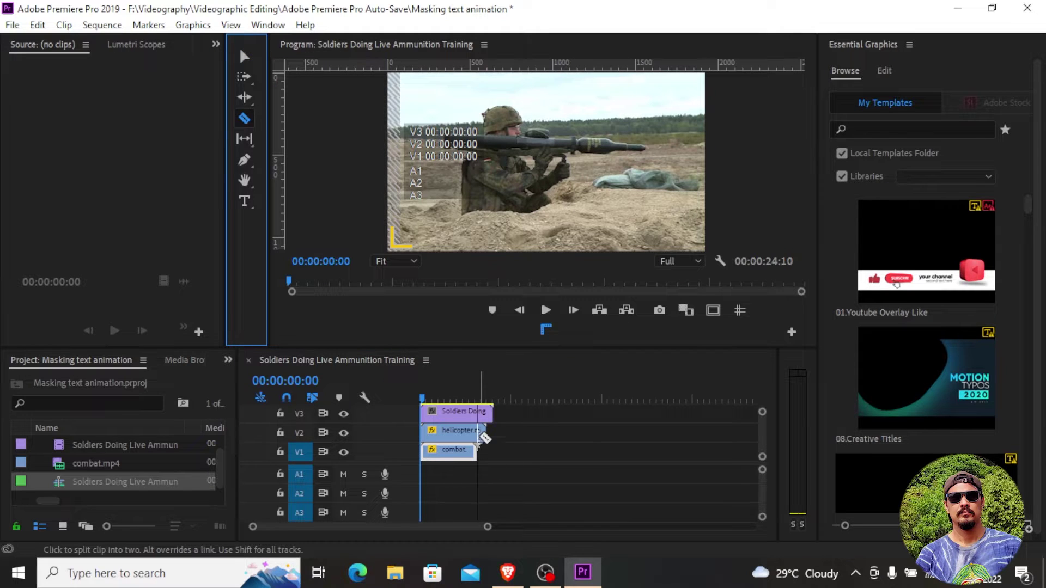
pyautogui.click(482, 415)
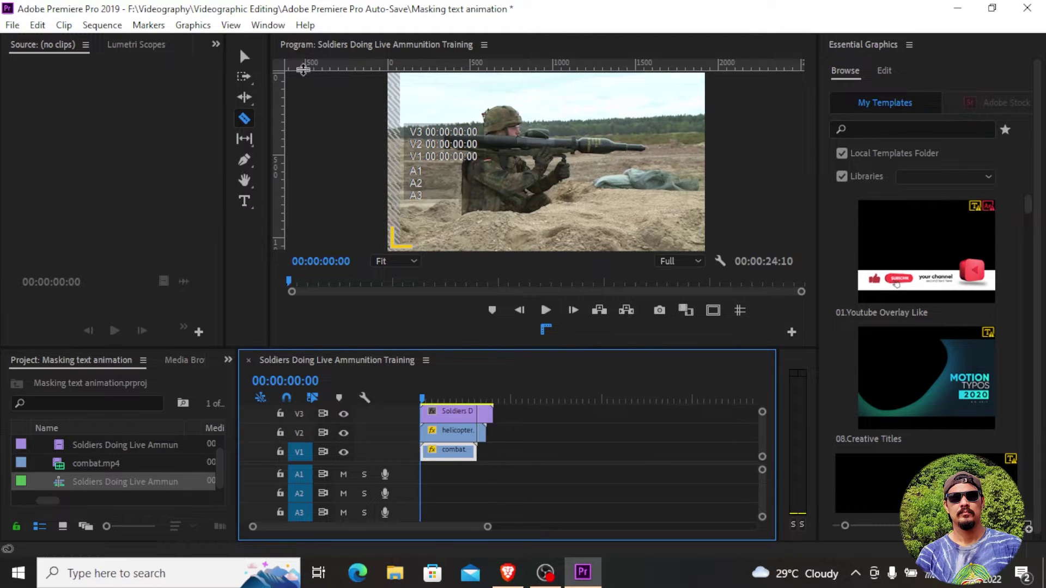
pyautogui.click(245, 56)
pyautogui.click(489, 417)
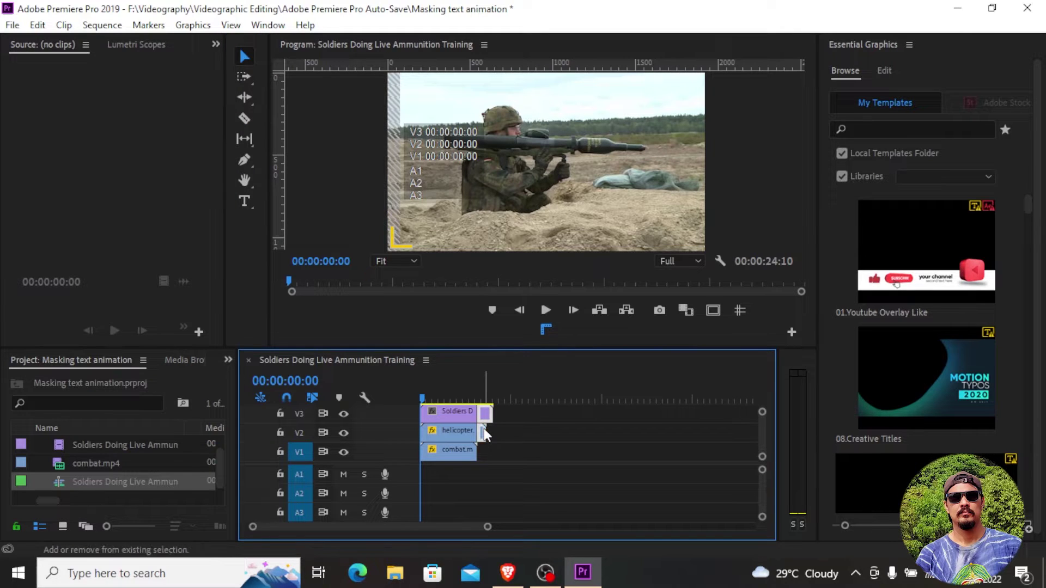
pyautogui.press('Delete')
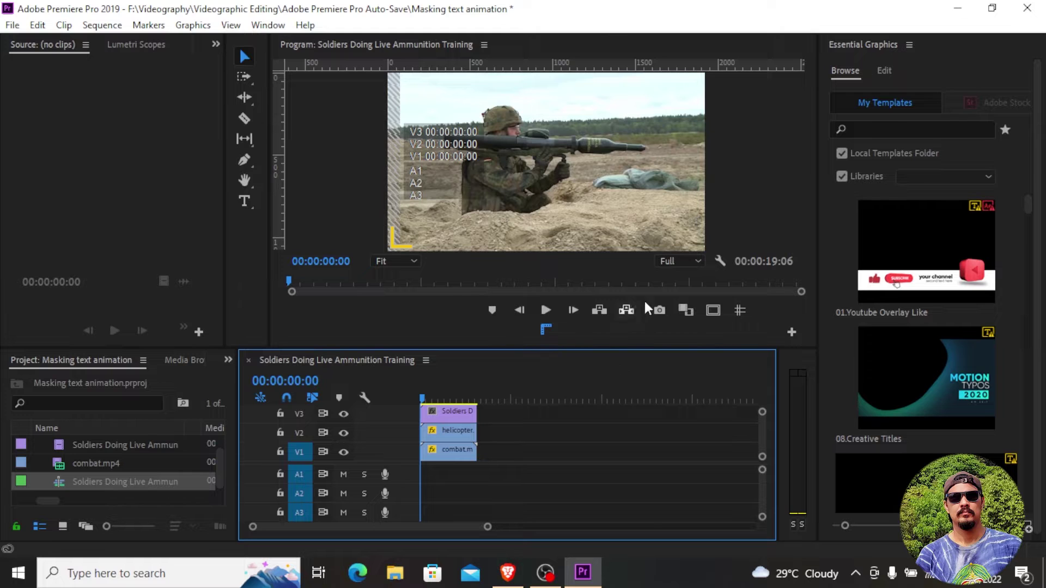
# Add a rectangle shape layer in Essential Graphics with a near-black fill.
pyautogui.click(884, 70)
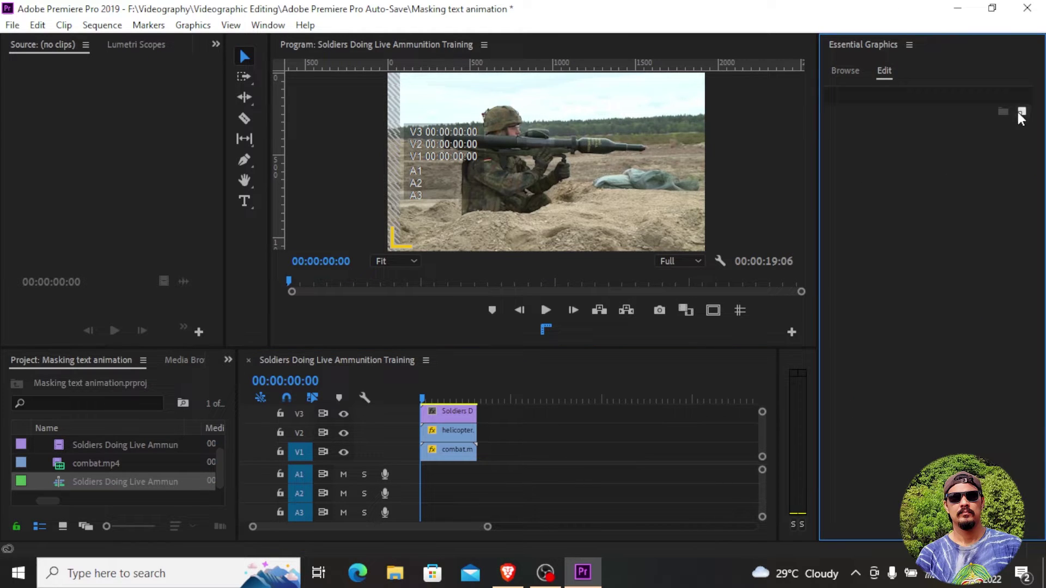
pyautogui.click(1020, 111)
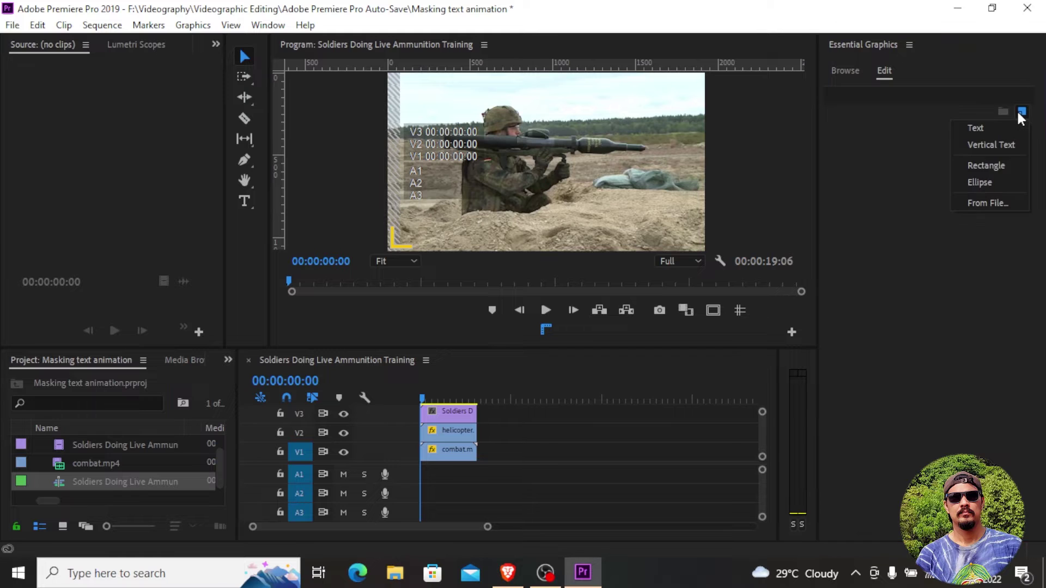
pyautogui.click(1008, 165)
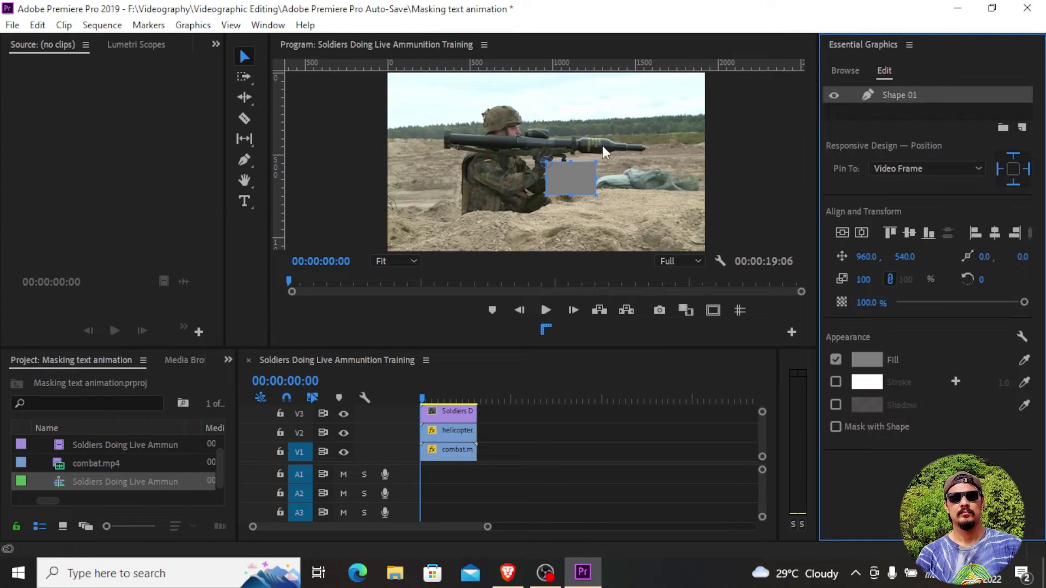
pyautogui.click(876, 361)
pyautogui.click(374, 234)
pyautogui.click(674, 204)
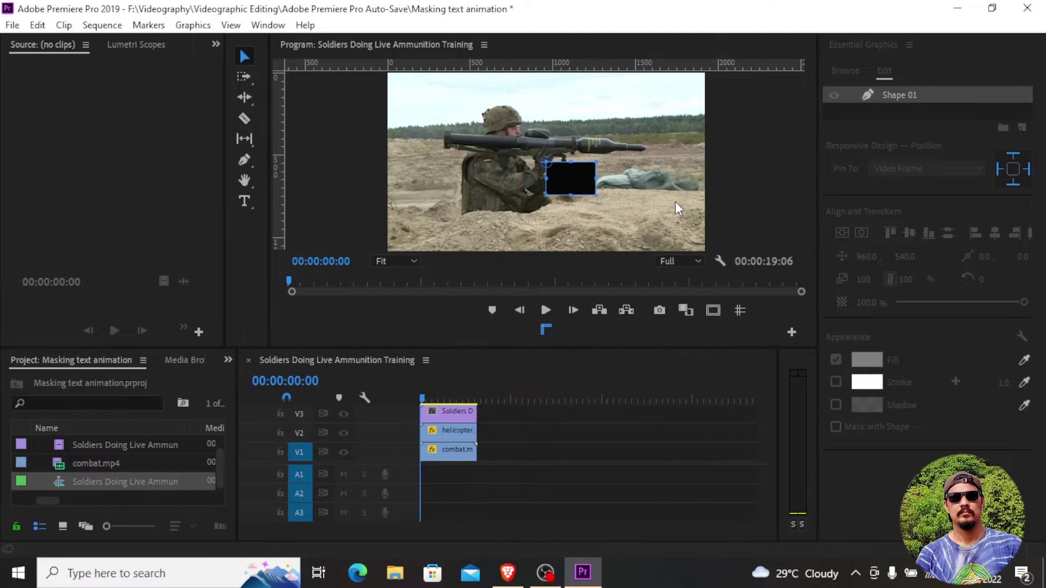
# Centre the rectangle's anchor point and stretch it to cover the whole frame.
pyautogui.moveTo(546, 163); pyautogui.dragTo(572, 180)
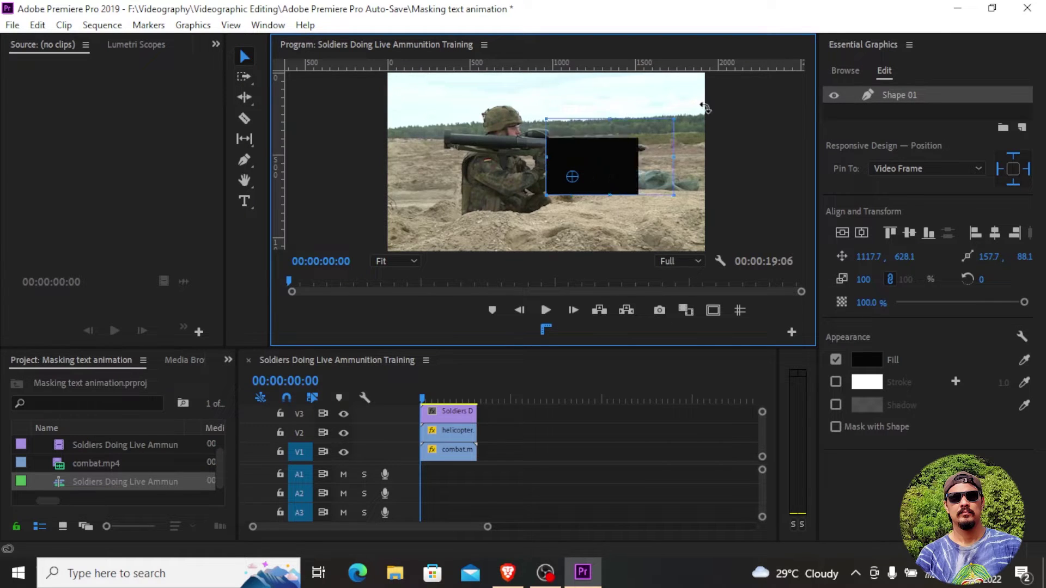
pyautogui.moveTo(602, 162); pyautogui.dragTo(770, 71)
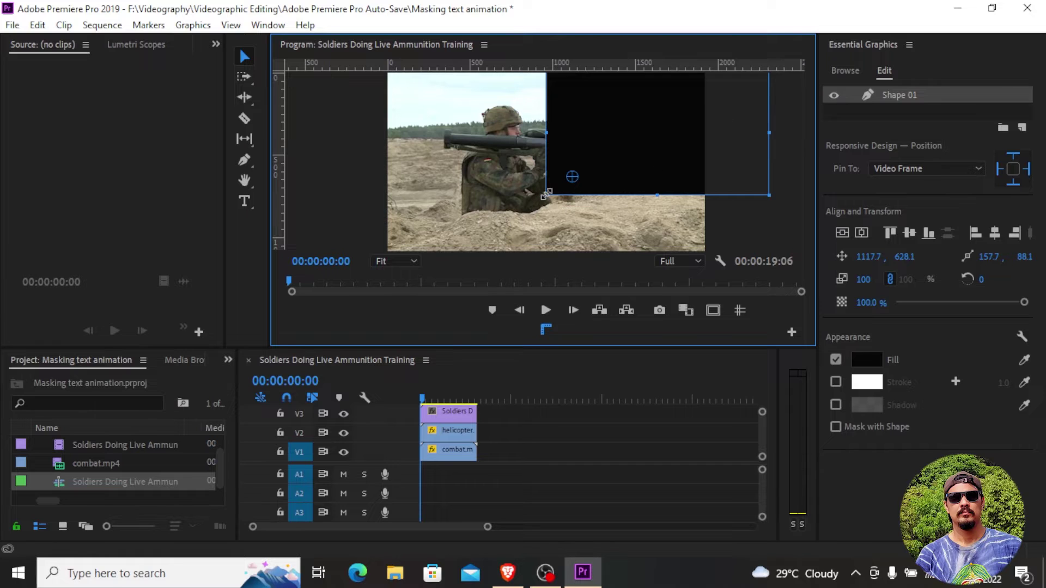
pyautogui.moveTo(539, 195); pyautogui.dragTo(322, 275)
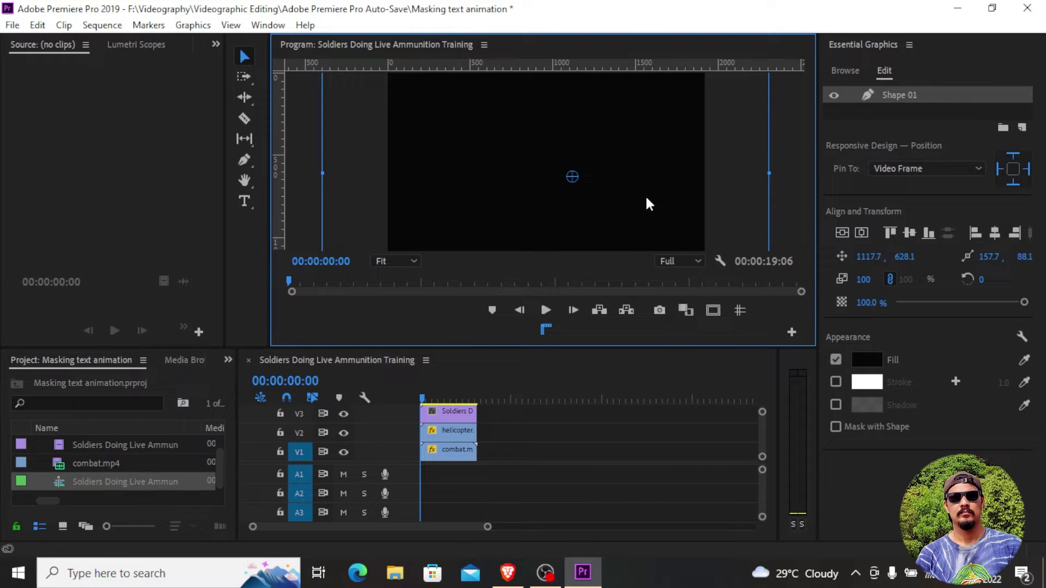
# Add a text layer with a centred anchor and replace its placeholder with 'WAR'.
pyautogui.click(1021, 127)
pyautogui.click(999, 144)
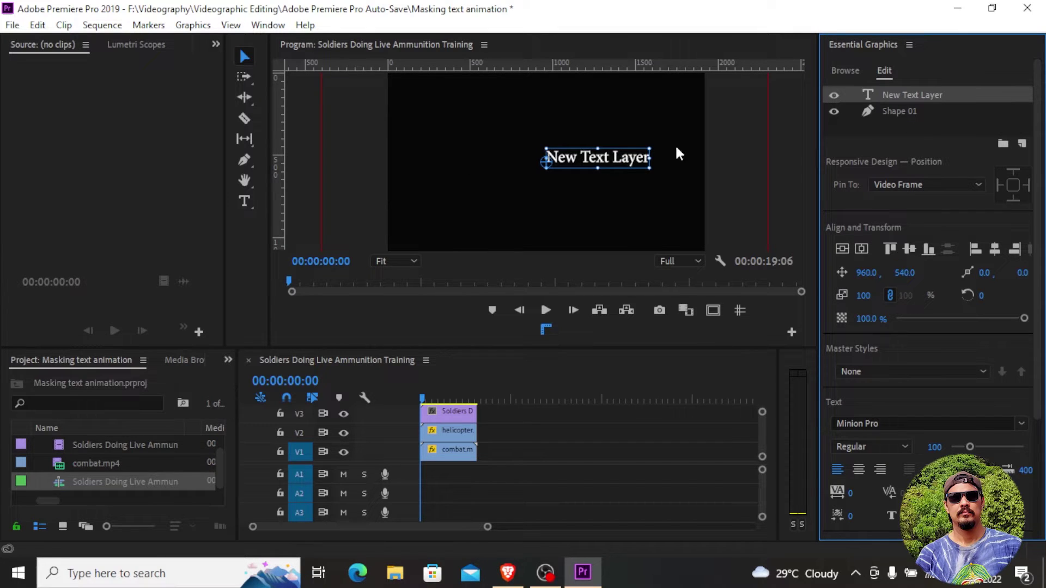
pyautogui.moveTo(546, 163); pyautogui.dragTo(593, 162)
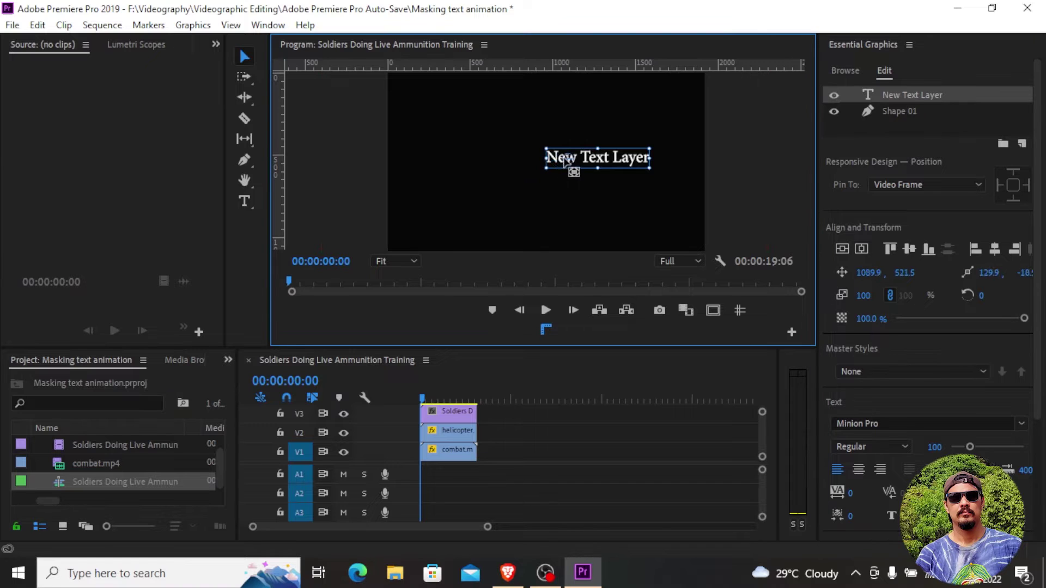
pyautogui.doubleClick(603, 158)
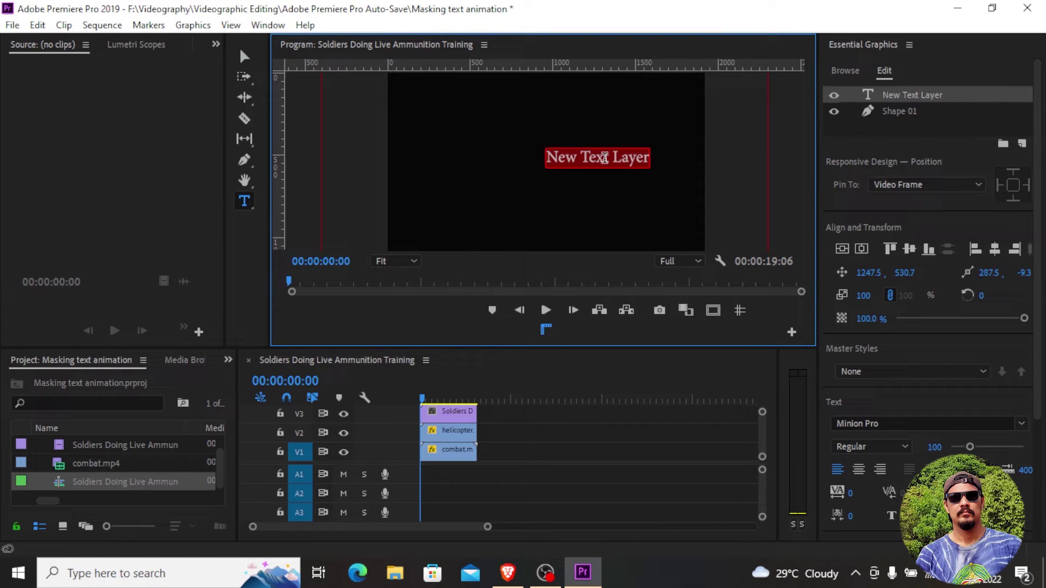
pyautogui.press('BackSpace')
pyautogui.write('WA')
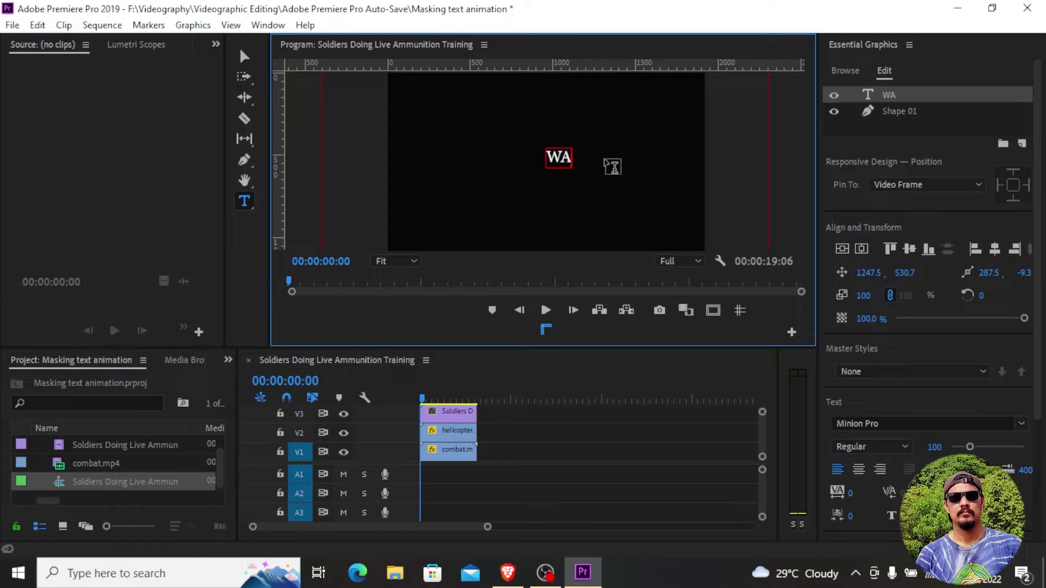
pyautogui.write('R')
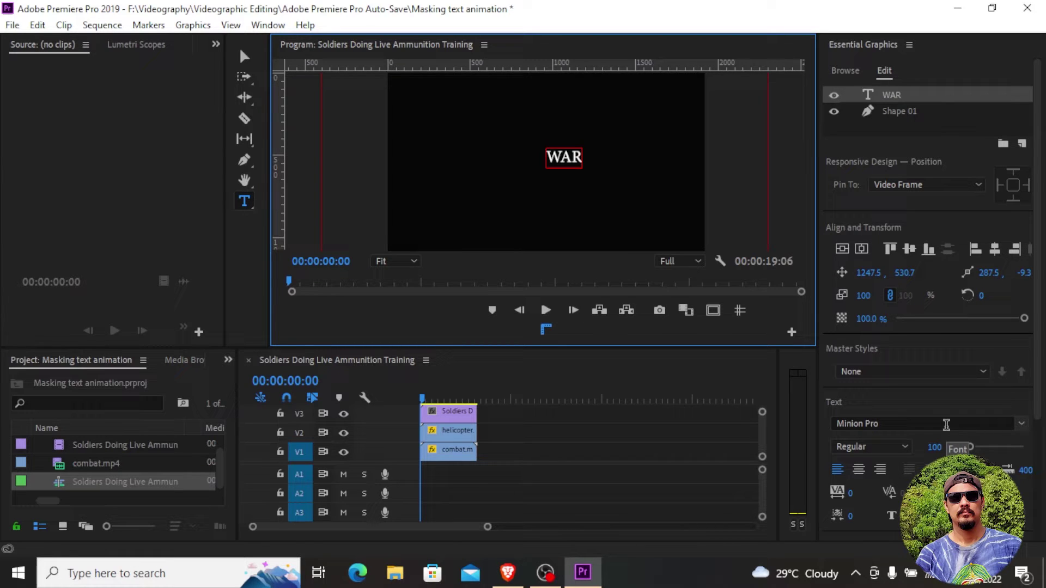
pyautogui.click(967, 421)
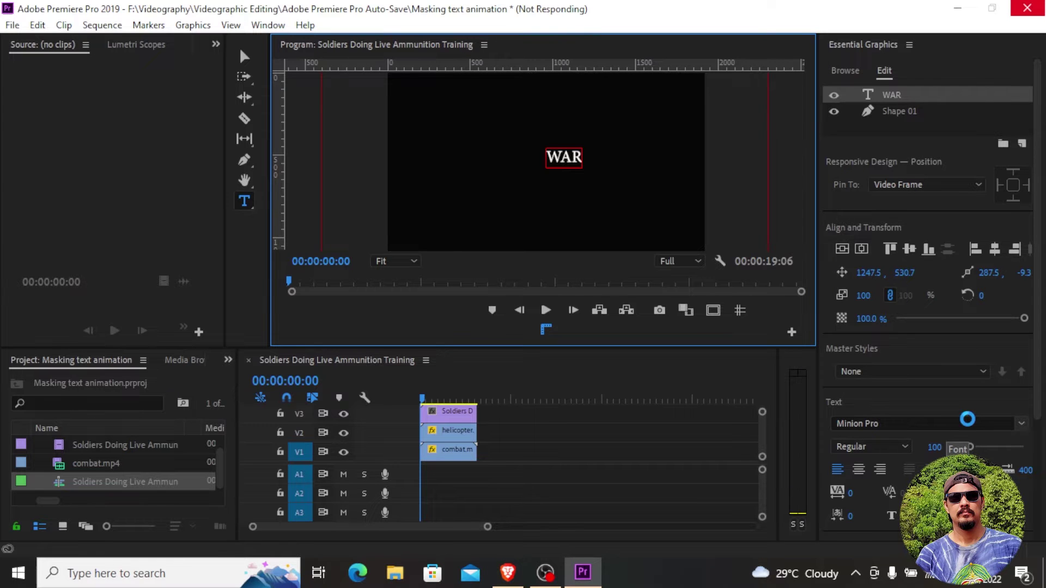
pyautogui.click(1021, 427)
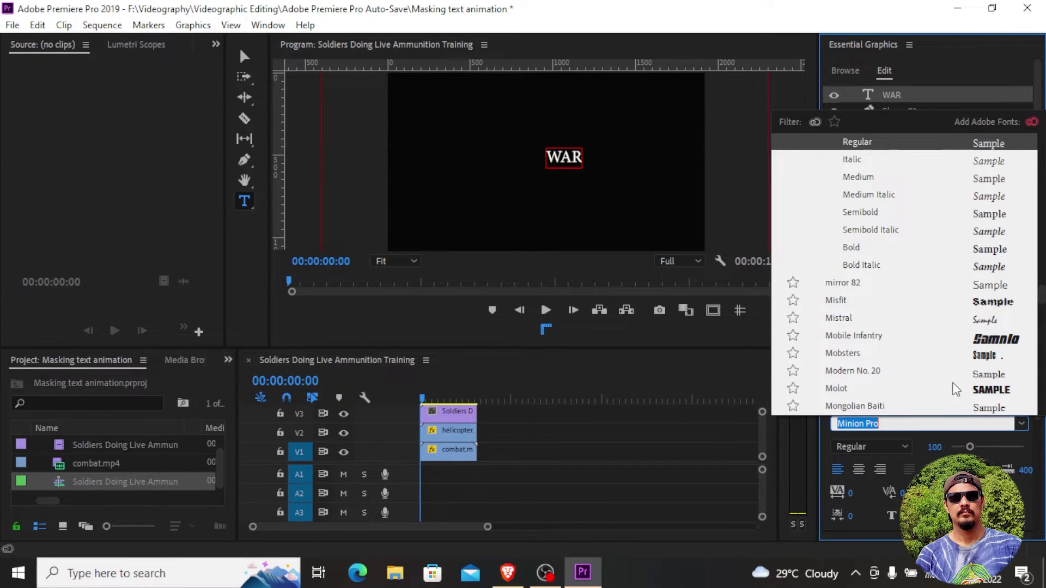
pyautogui.write('im')
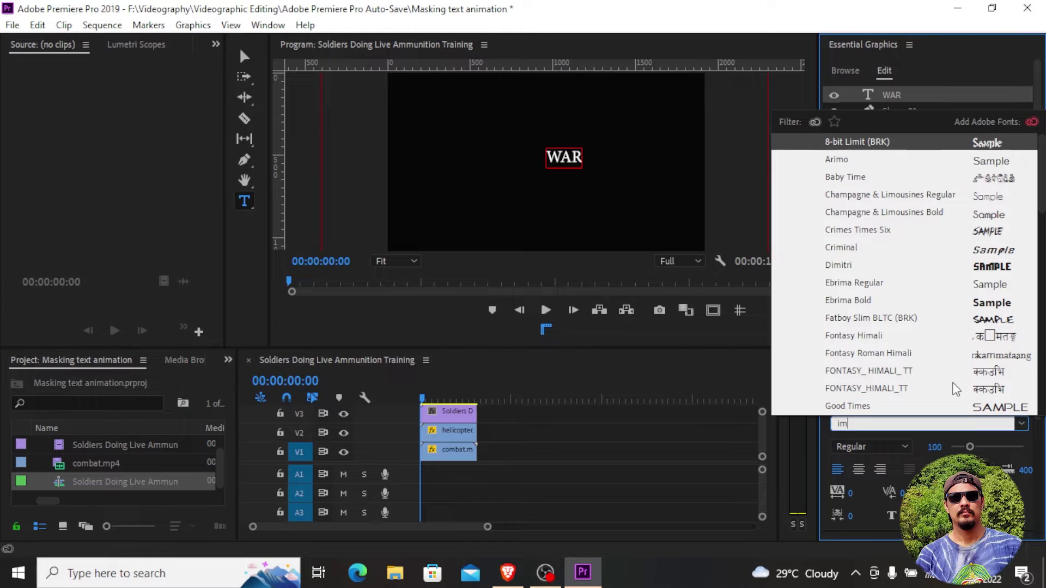
pyautogui.write('p')
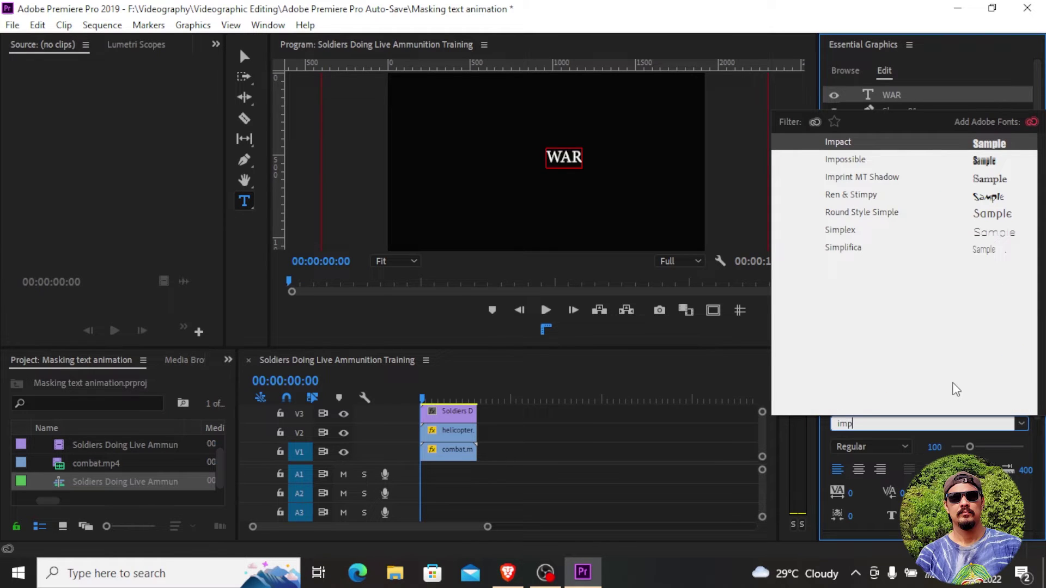
pyautogui.write('act')
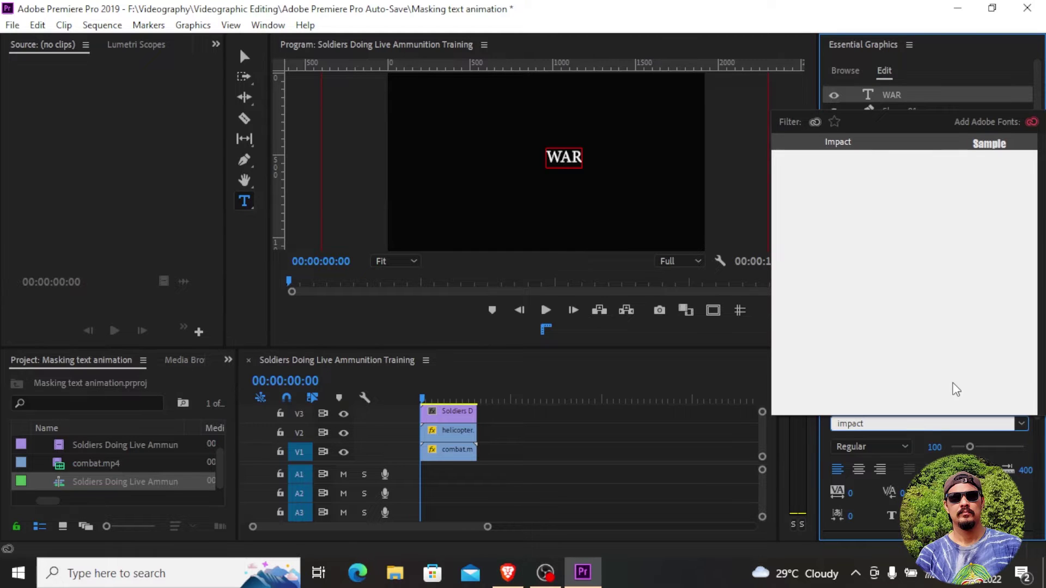
pyautogui.press('Return')
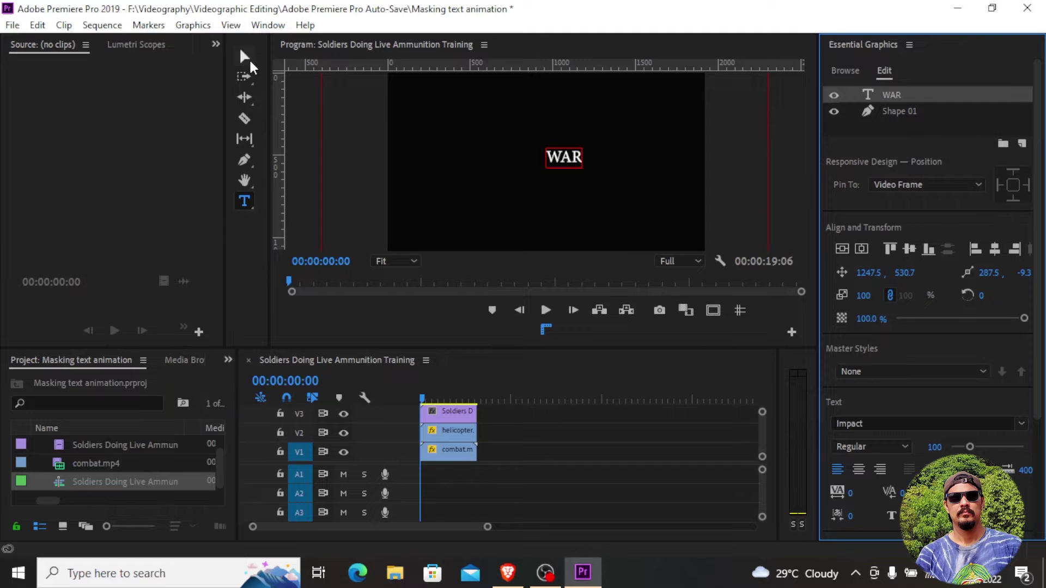
pyautogui.click(246, 58)
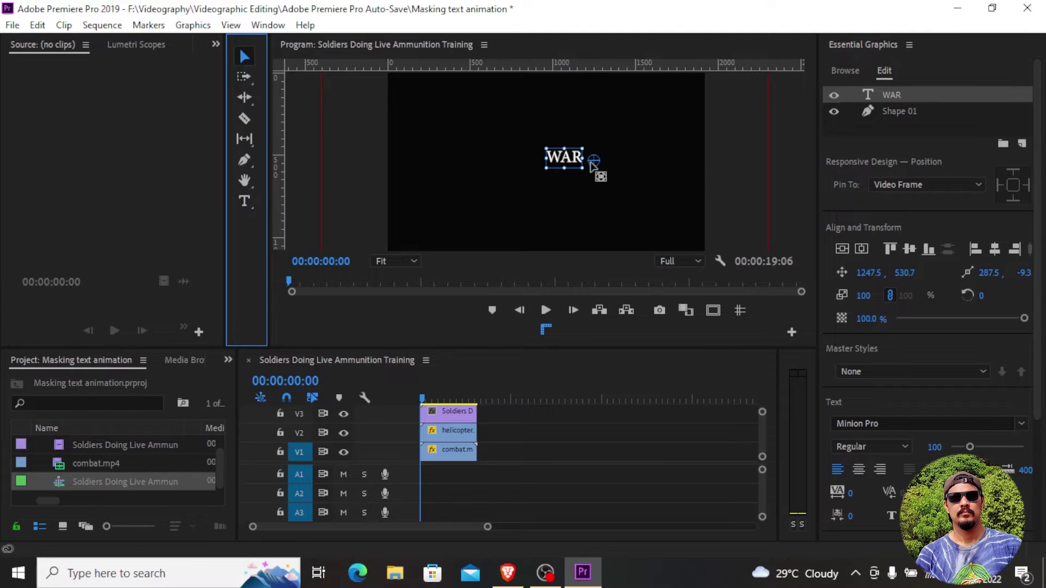
# Centre the WAR anchor point, enlarge the text, and align it to the frame centre.
pyautogui.moveTo(592, 164)
pyautogui.mouseDown()
pyautogui.moveTo(562, 163)
pyautogui.moveTo(638, 193)
pyautogui.mouseUp()
pyautogui.moveTo(863, 295); pyautogui.dragTo(845, 220)
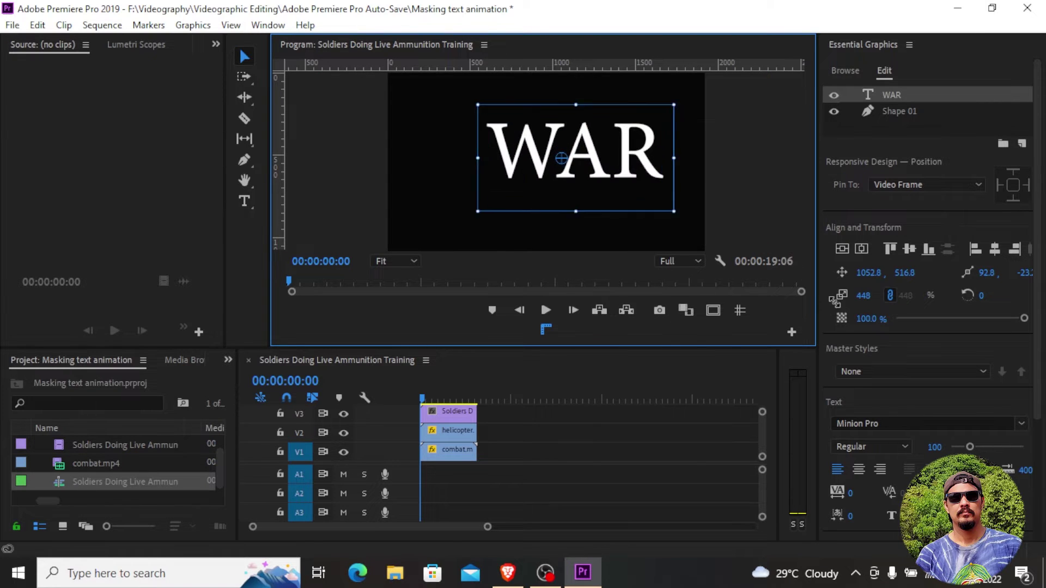
pyautogui.click(860, 247)
pyautogui.click(839, 248)
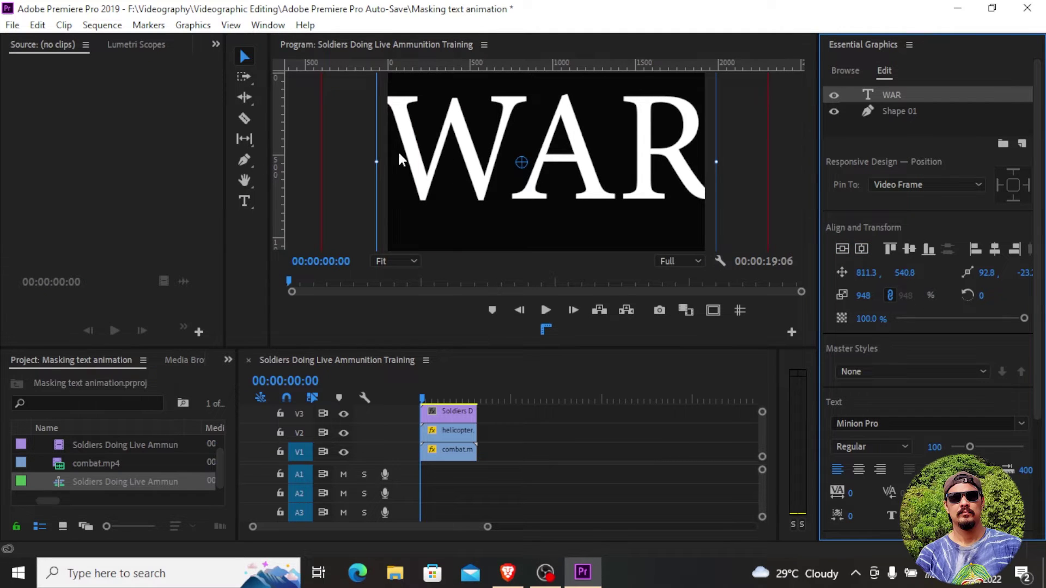
# Narrow WAR to width 846 and re-centre it at 827.3, 541.3.
pyautogui.moveTo(376, 162); pyautogui.dragTo(396, 161)
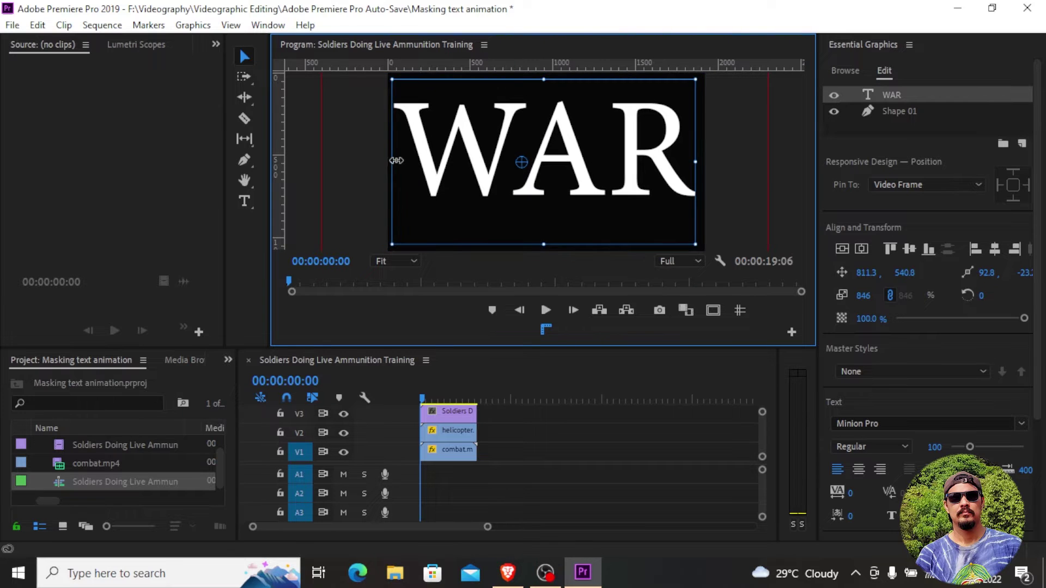
pyautogui.click(842, 248)
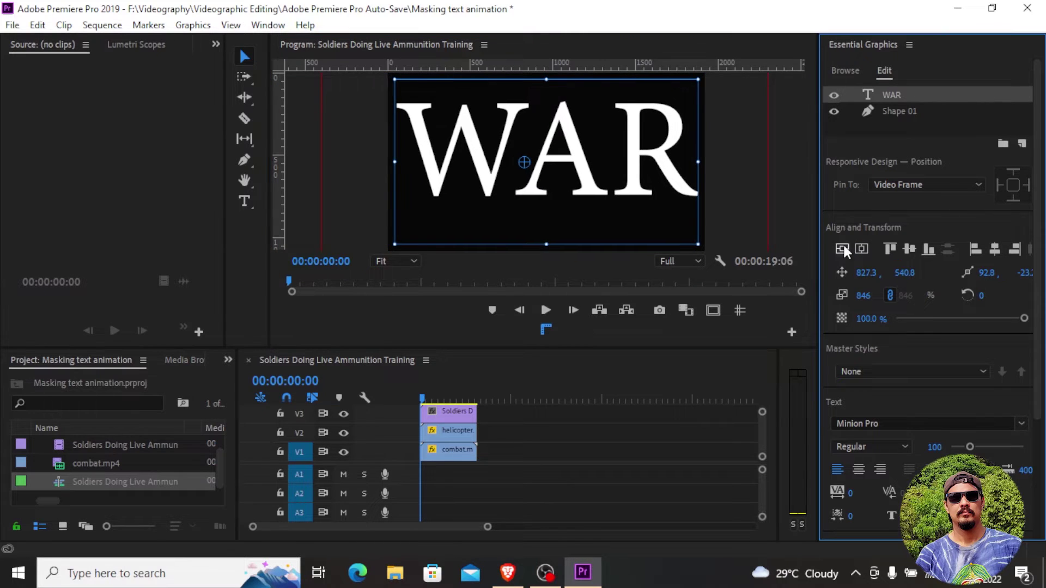
pyautogui.click(861, 248)
pyautogui.click(458, 453)
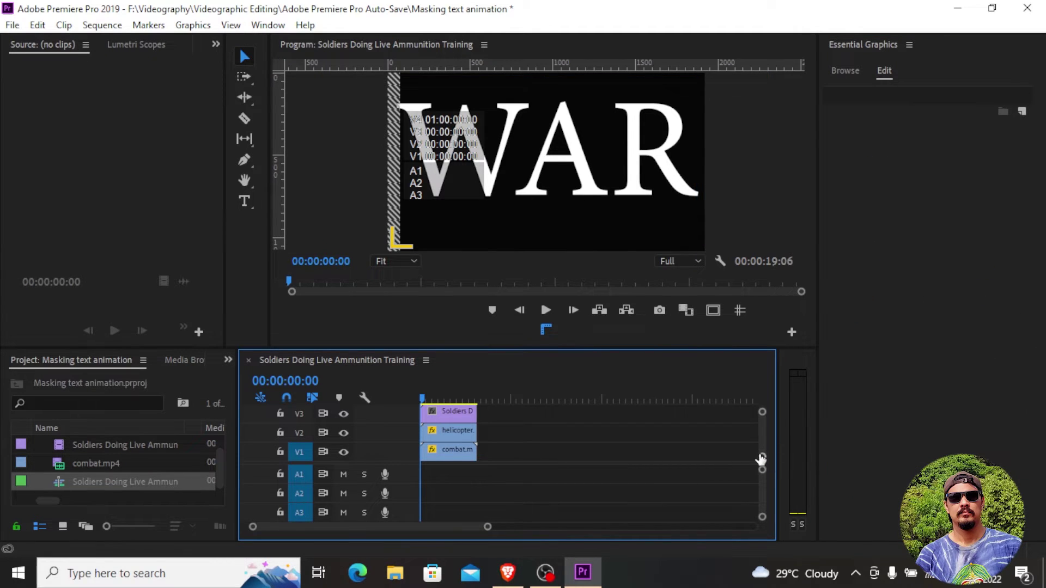
# Place the WAR graphic on a new V4 track and extend it to 00:00:19:06.
pyautogui.hotkey('ctrl', 'z')
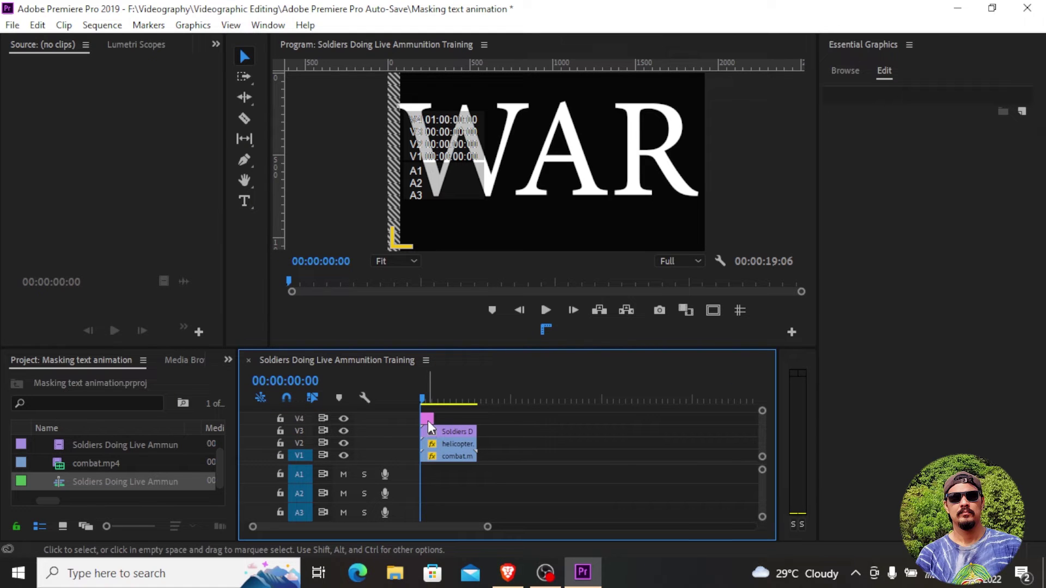
pyautogui.click(429, 420)
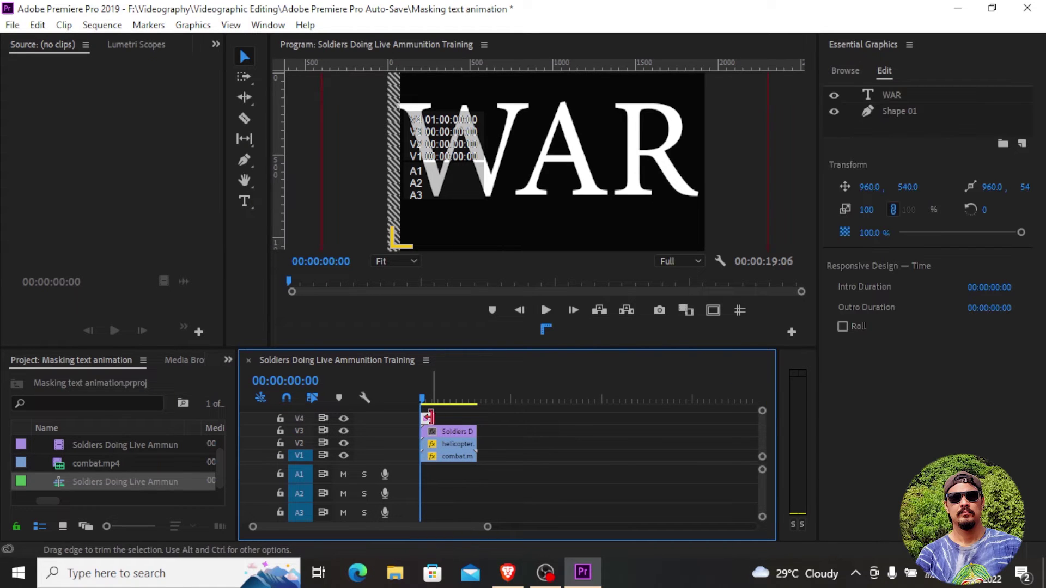
pyautogui.moveTo(429, 418); pyautogui.dragTo(473, 418)
pyautogui.click(547, 456)
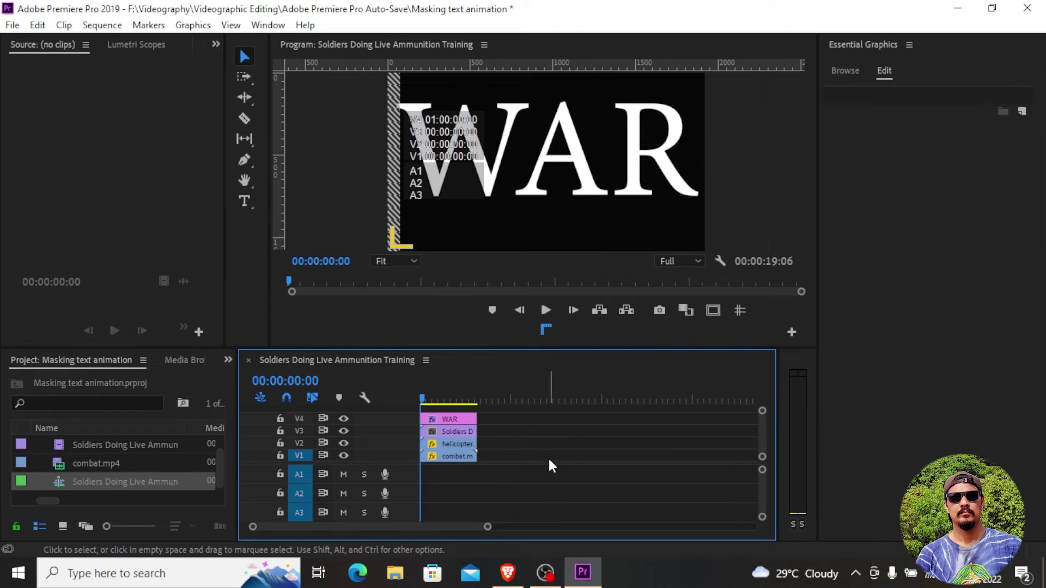
pyautogui.click(451, 457)
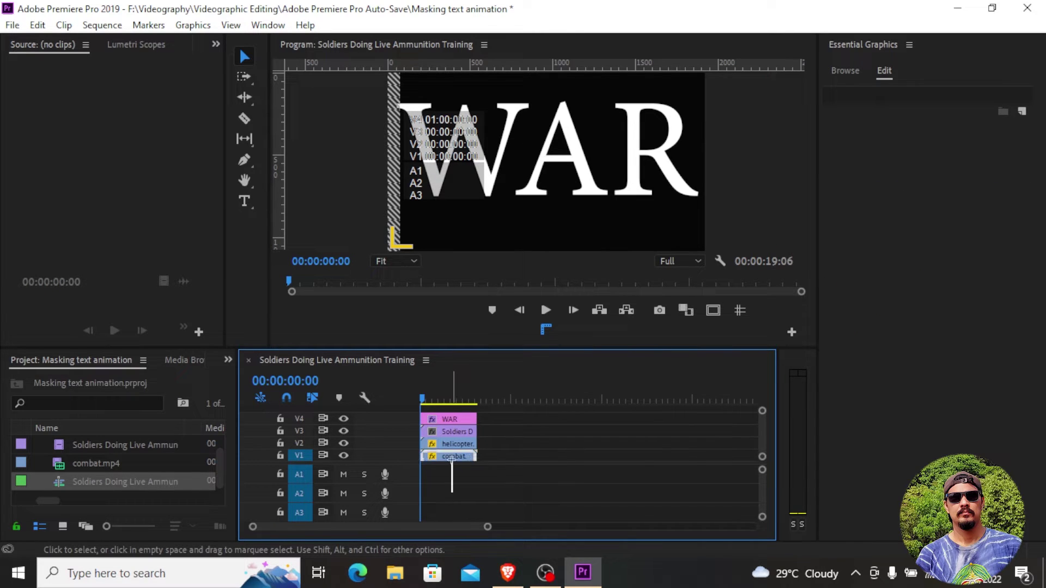
pyautogui.click(444, 431)
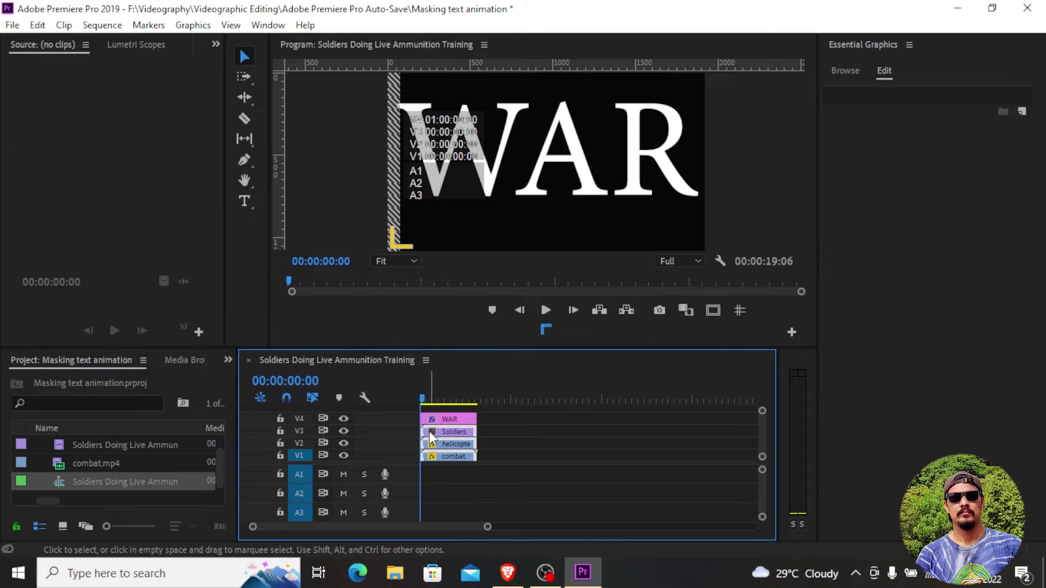
pyautogui.click(117, 46)
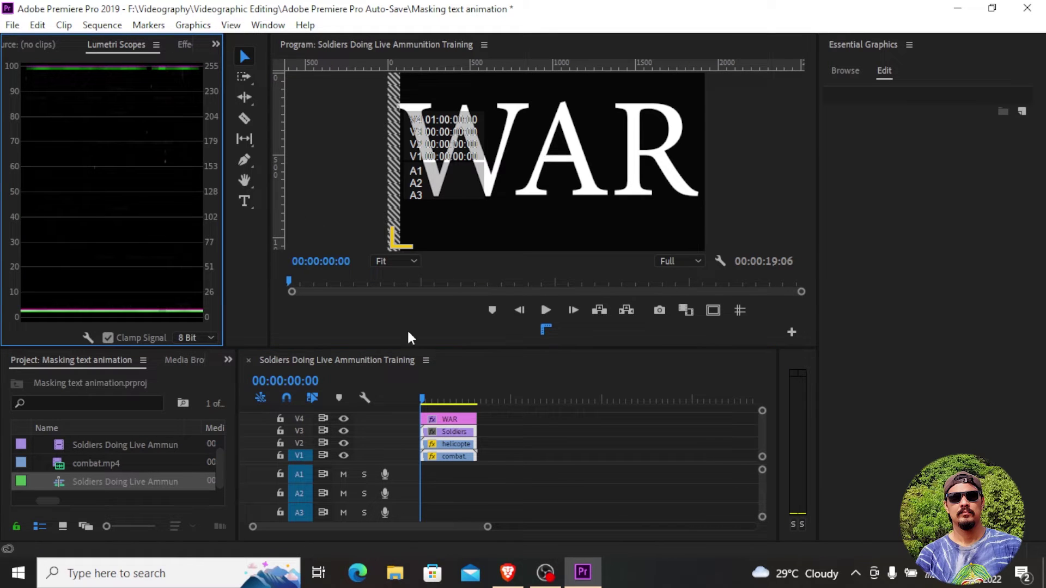
# Set the WAR title clip's Opacity blend mode to Multiply in Effect Controls.
pyautogui.click(515, 459)
pyautogui.click(440, 422)
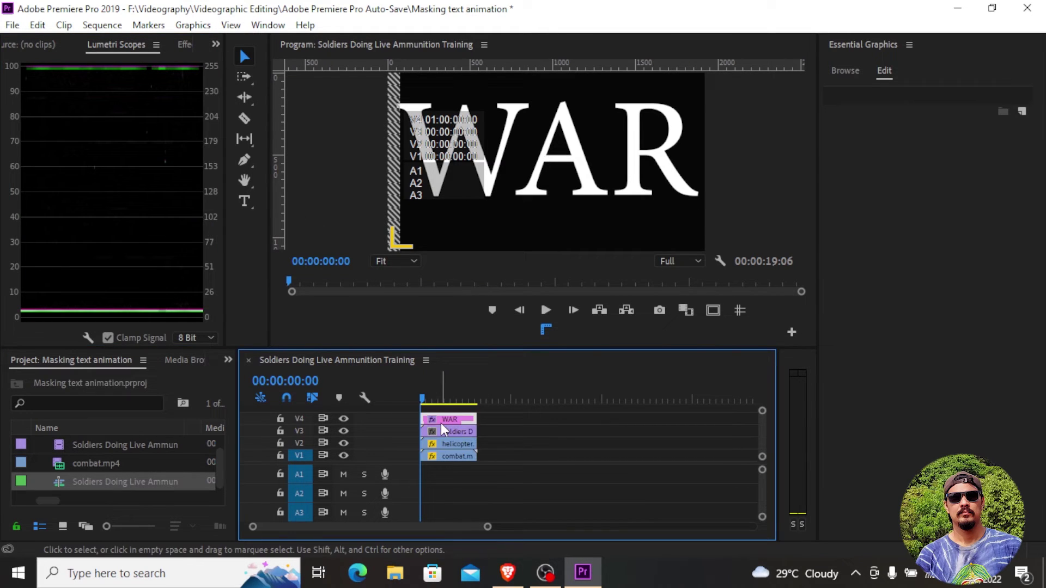
pyautogui.click(185, 46)
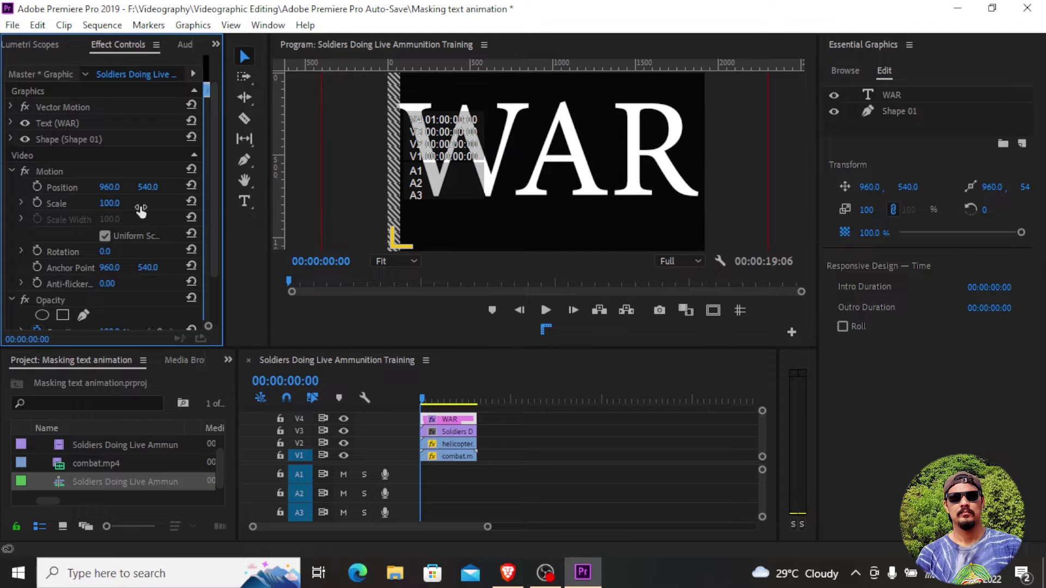
pyautogui.scroll(-1, 126, 294)
pyautogui.scroll(-1, 114, 300)
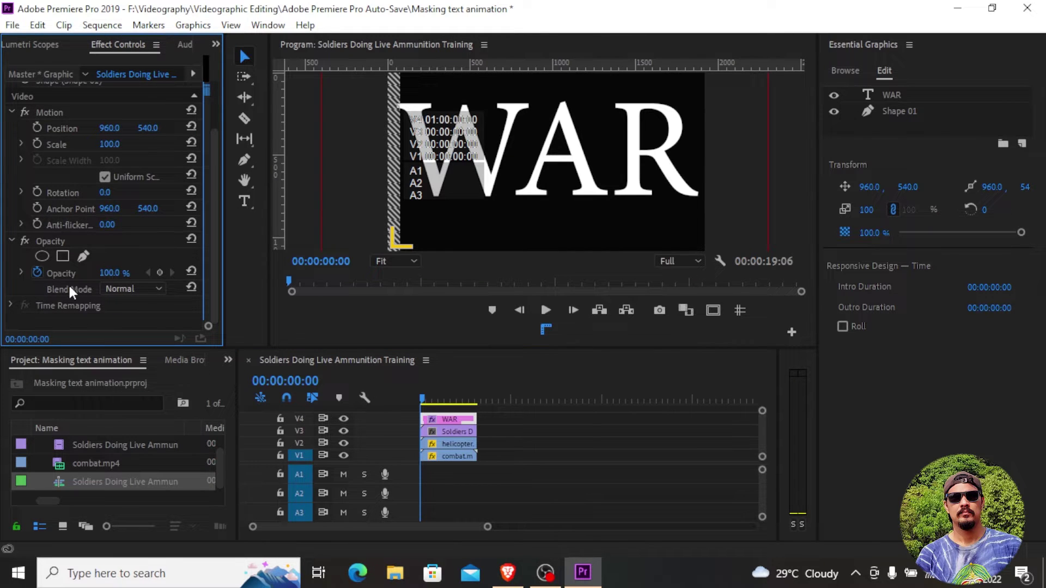
pyautogui.click(53, 243)
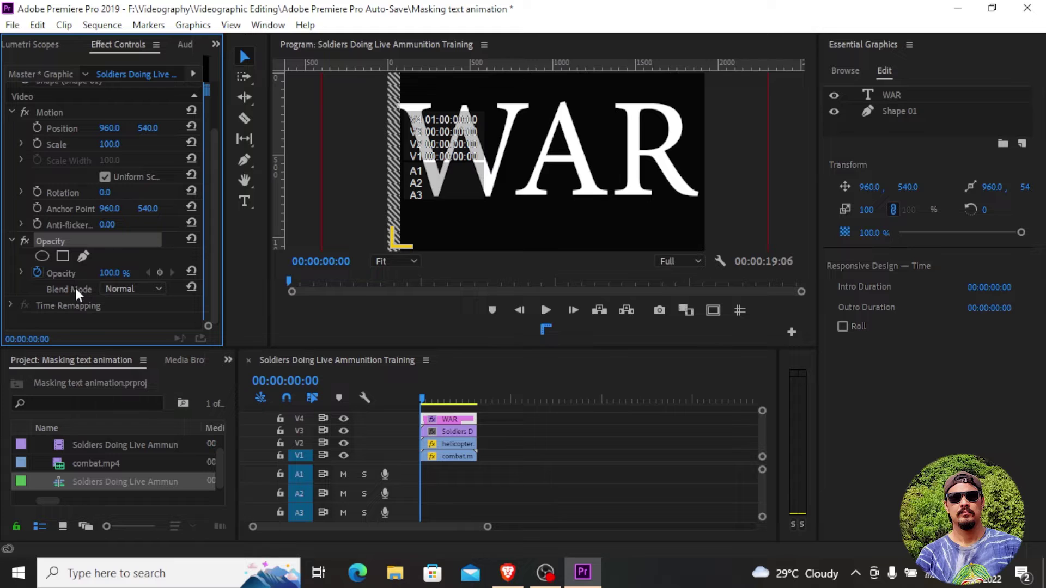
pyautogui.click(151, 288)
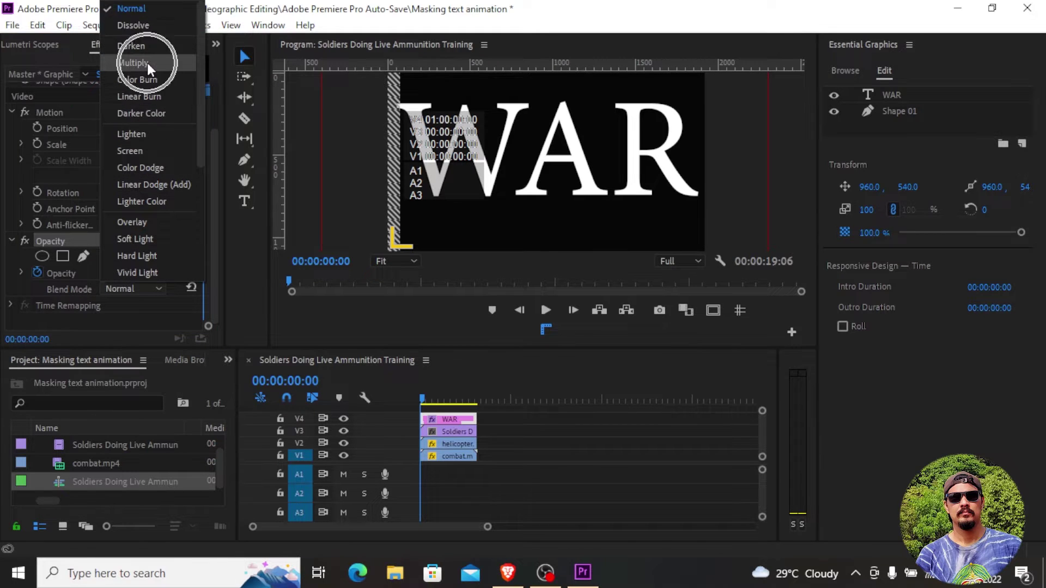
pyautogui.click(147, 63)
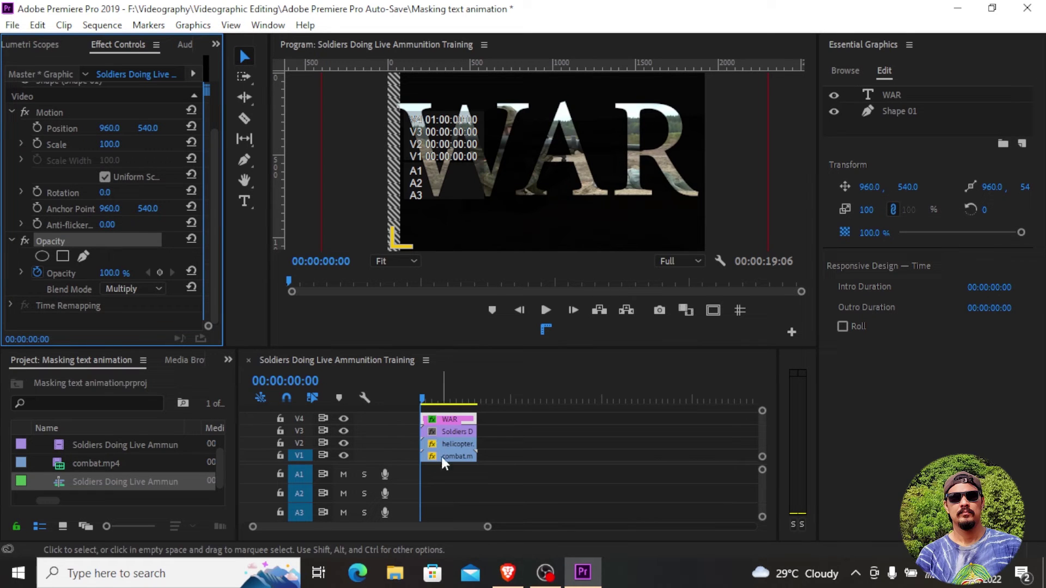
# Shift the Soldiers clip right inside the letters and try scales of 80 and then 50.
pyautogui.click(464, 432)
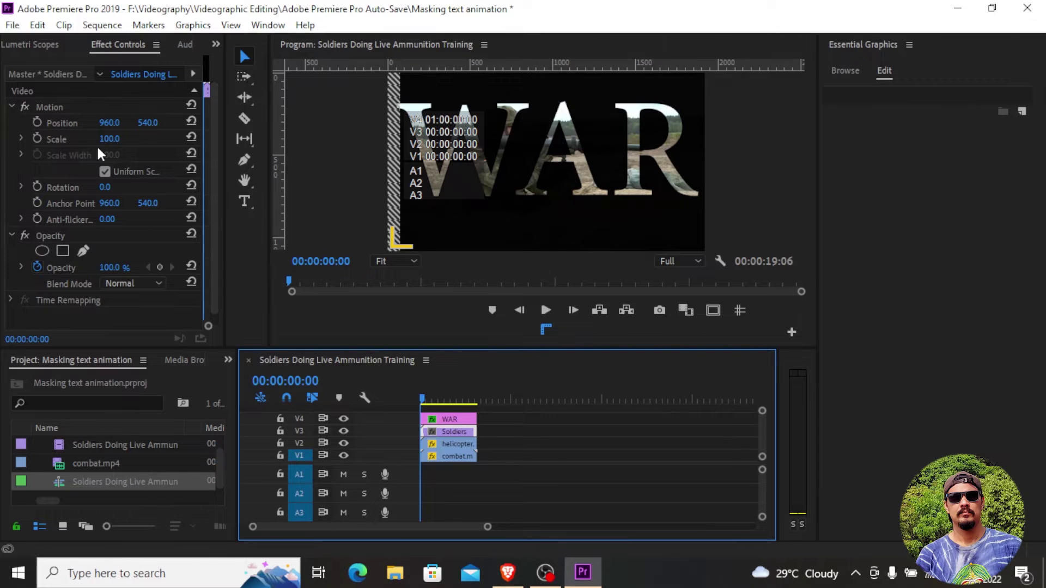
pyautogui.moveTo(107, 128)
pyautogui.mouseDown()
pyautogui.moveTo(134, 129)
pyautogui.moveTo(82, 123)
pyautogui.mouseUp()
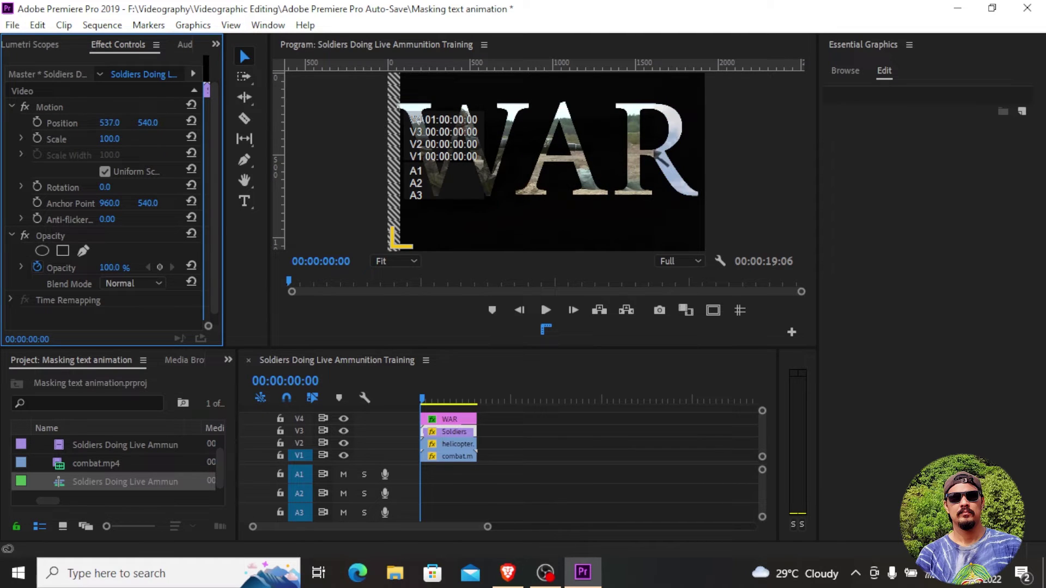
pyautogui.click(120, 136)
pyautogui.write('80')
pyautogui.press('Return')
pyautogui.click(120, 135)
pyautogui.write('50')
pyautogui.press('Return')
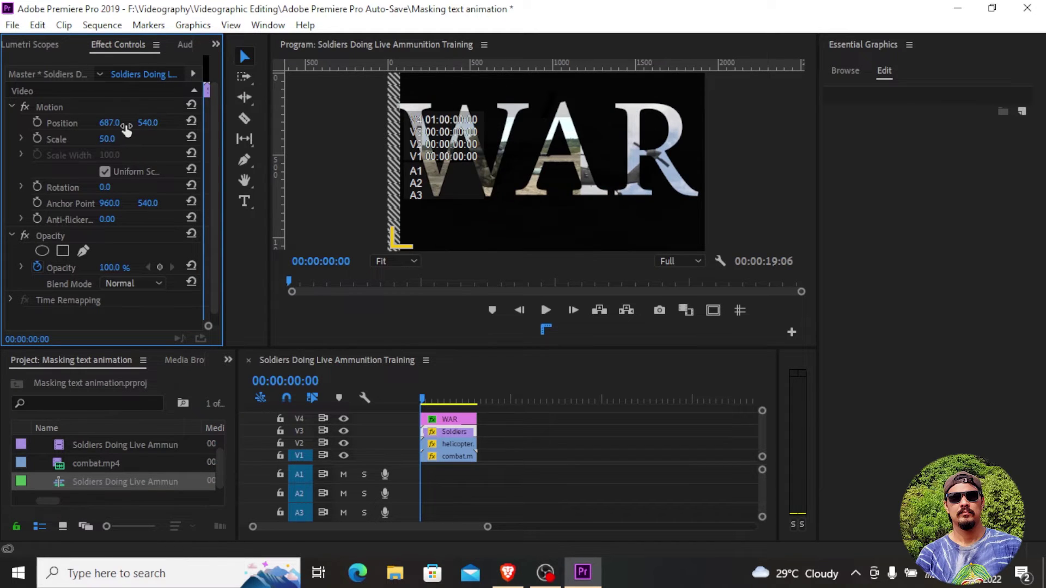
# Settle the Soldiers clip at scale 70 and position 367, 421.
pyautogui.moveTo(124, 123); pyautogui.dragTo(13, 123)
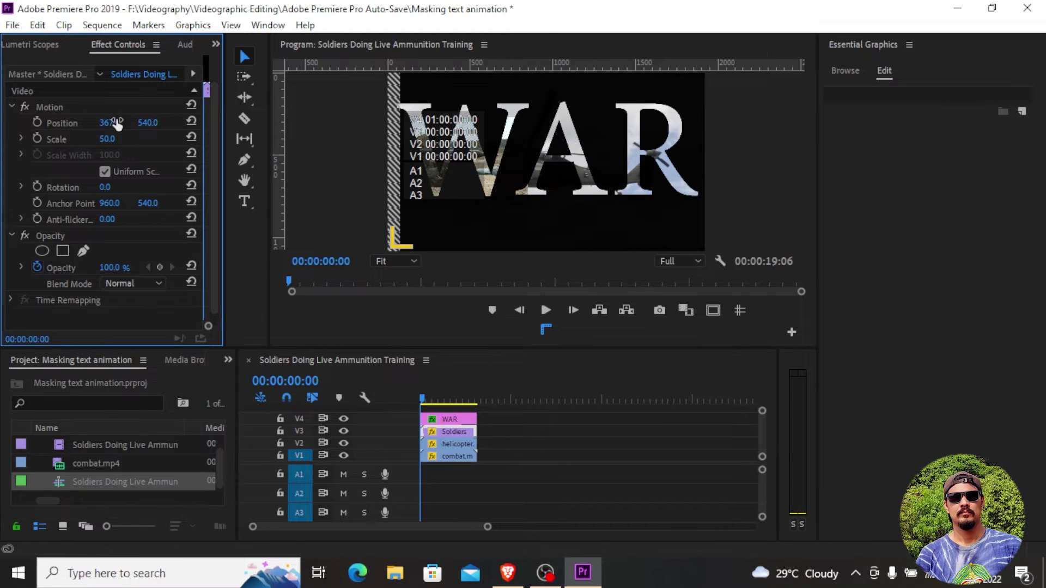
pyautogui.click(120, 135)
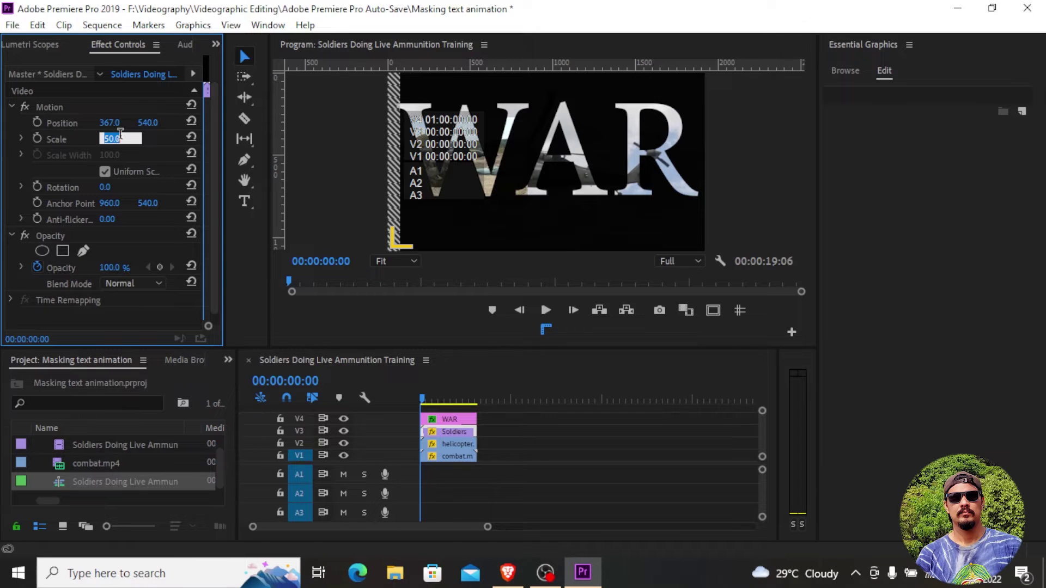
pyautogui.write('70')
pyautogui.press('Return')
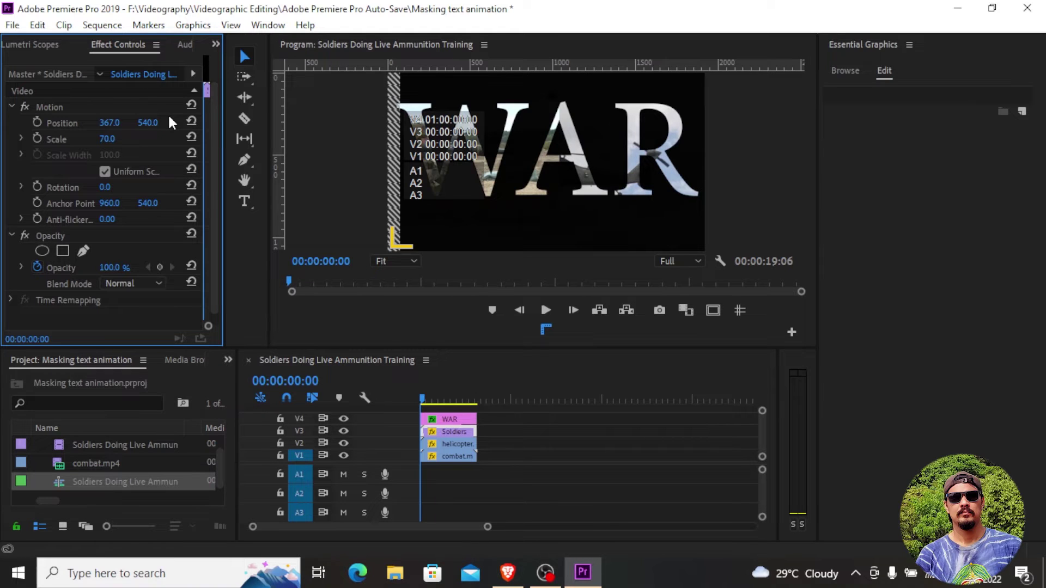
pyautogui.moveTo(148, 123); pyautogui.dragTo(72, 123)
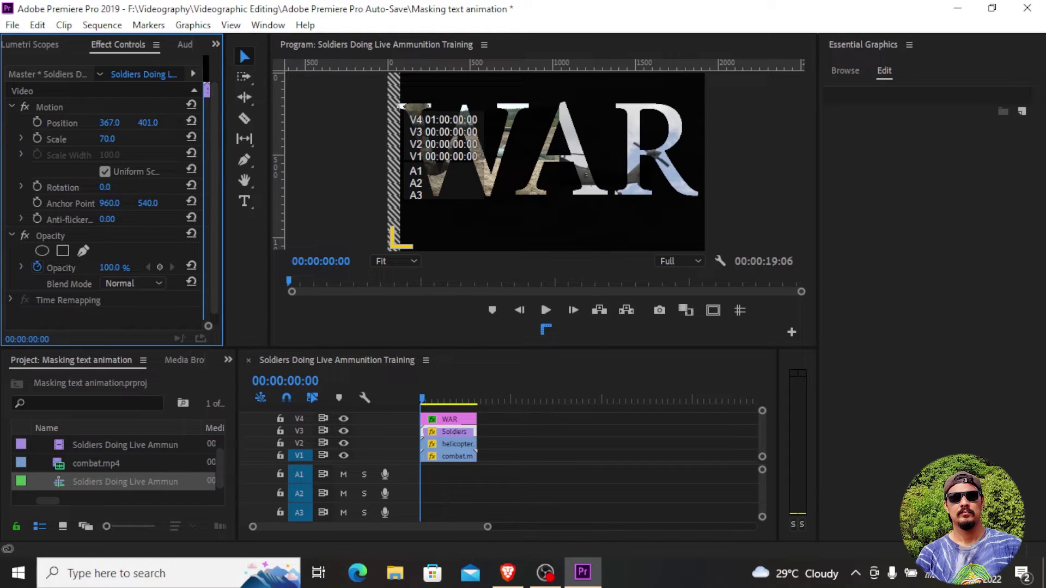
pyautogui.moveTo(147, 123); pyautogui.dragTo(158, 122)
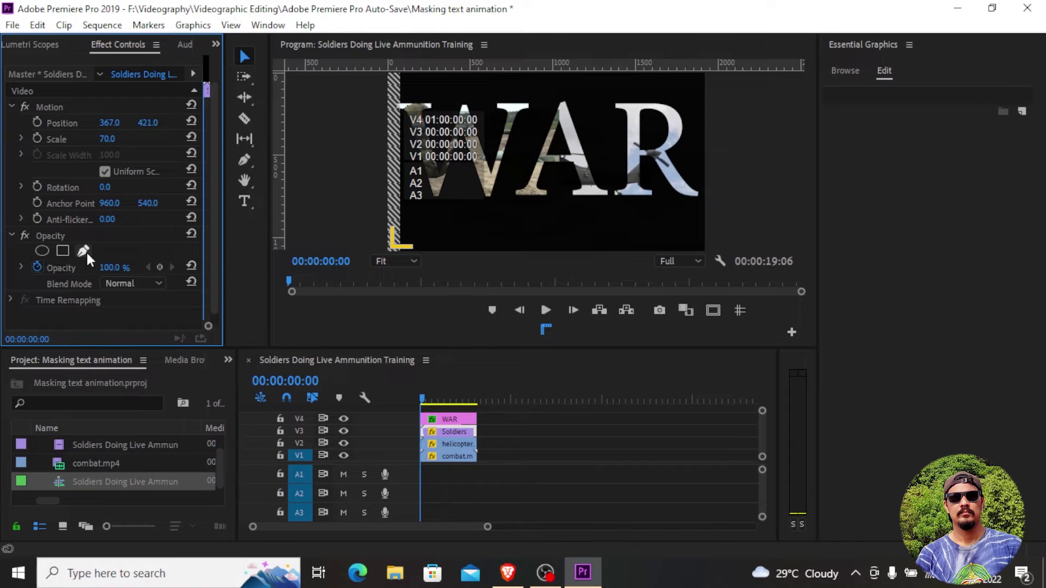
# Three frames ahead, draw a closed four-point Pen mask around the W on the Soldiers clip.
pyautogui.click(86, 253)
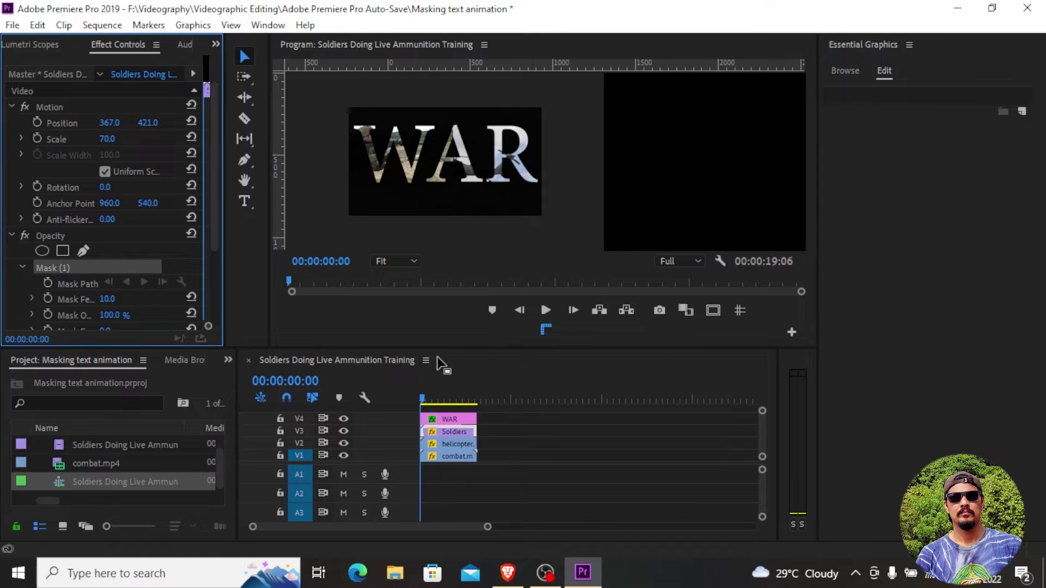
pyautogui.press('space')
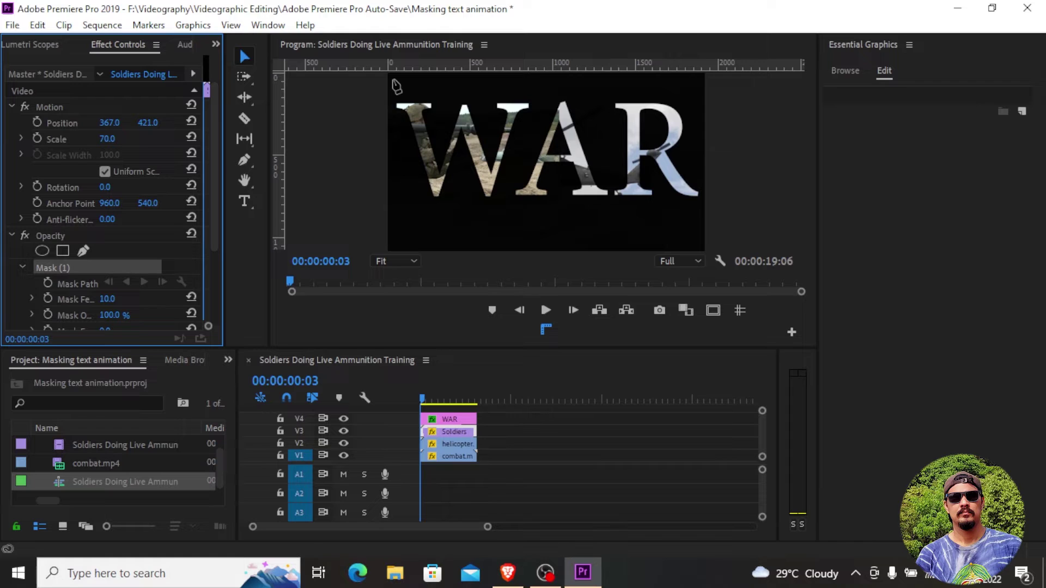
pyautogui.click(388, 74)
pyautogui.click(550, 77)
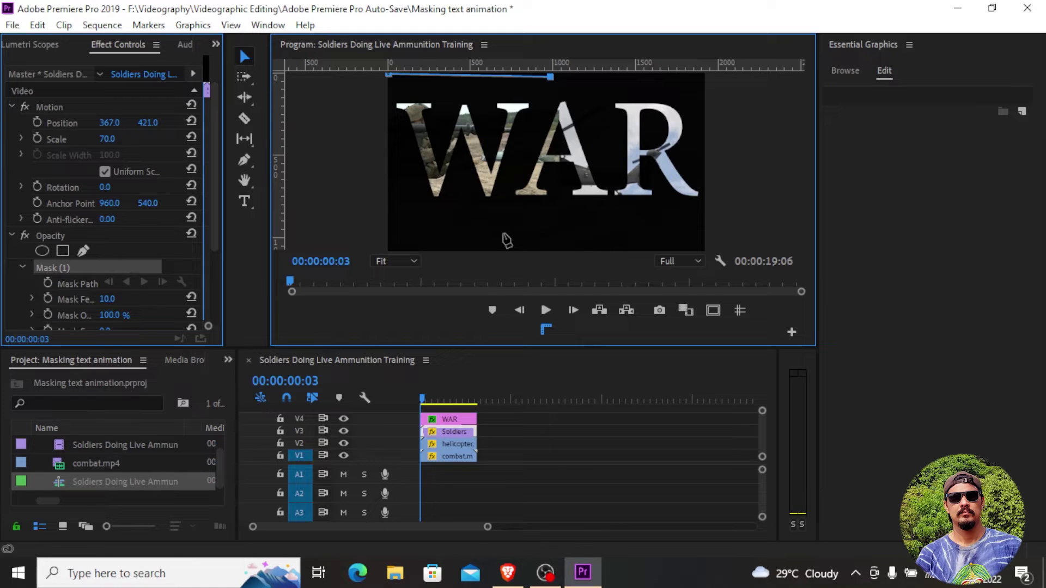
pyautogui.click(489, 249)
pyautogui.click(388, 249)
pyautogui.click(388, 75)
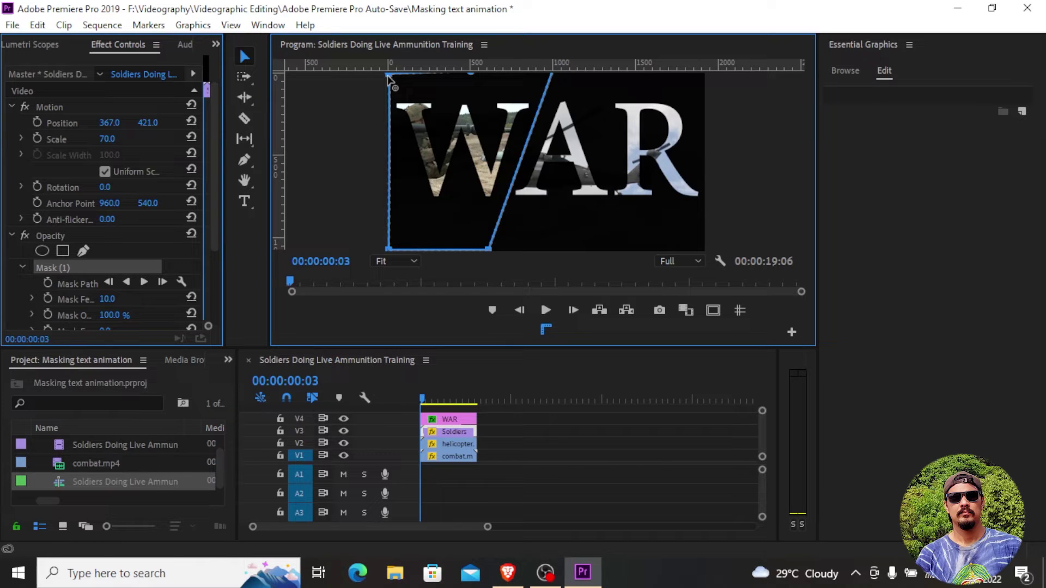
pyautogui.click(456, 444)
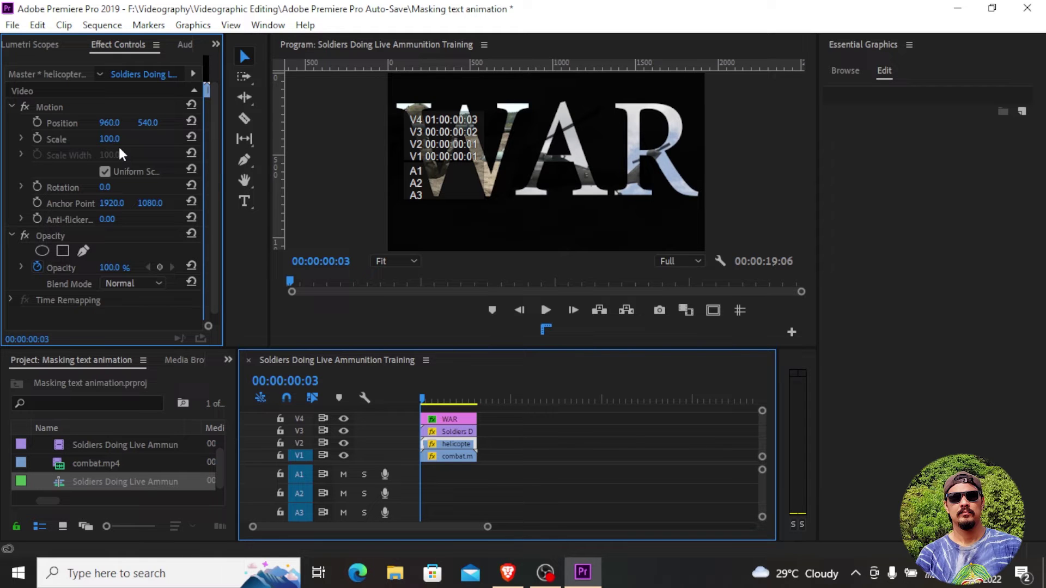
# Shrink the helicopter clip to scale 40 and move it right to position 1093, 516.
pyautogui.moveTo(137, 139); pyautogui.dragTo(121, 139)
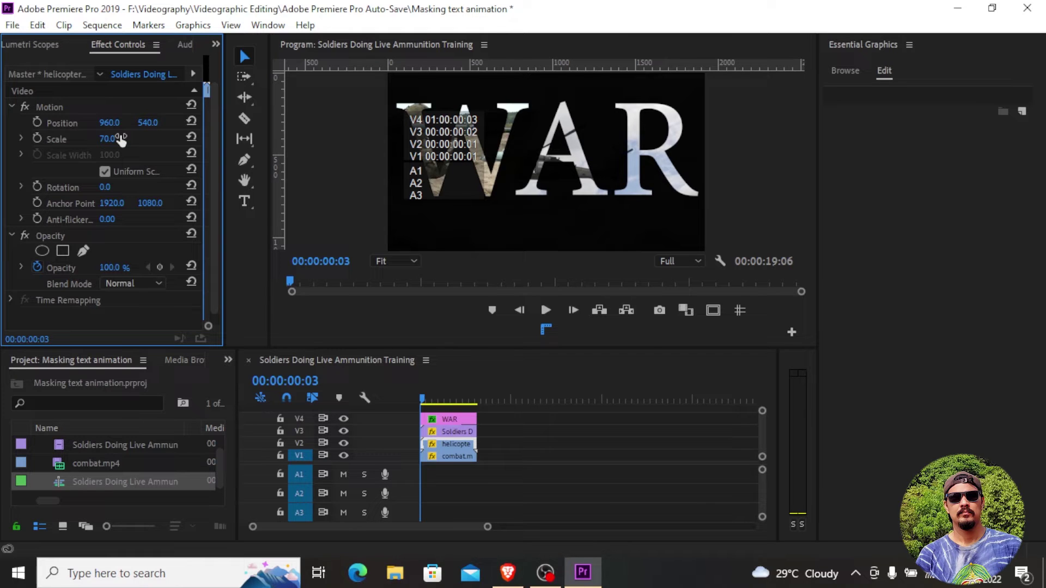
pyautogui.click(121, 139)
pyautogui.write('50')
pyautogui.moveTo(109, 122); pyautogui.dragTo(147, 125)
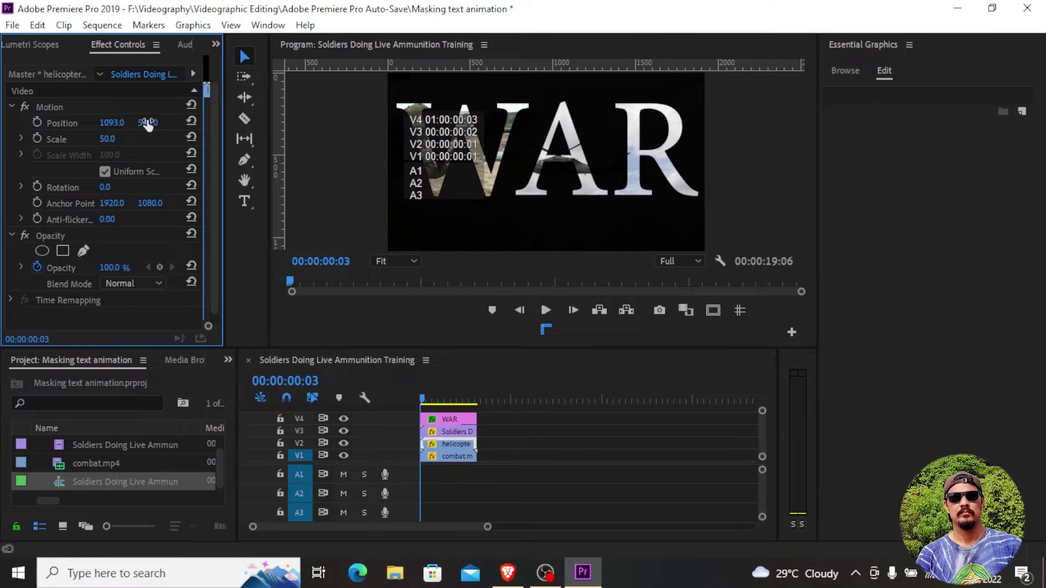
pyautogui.click(108, 139)
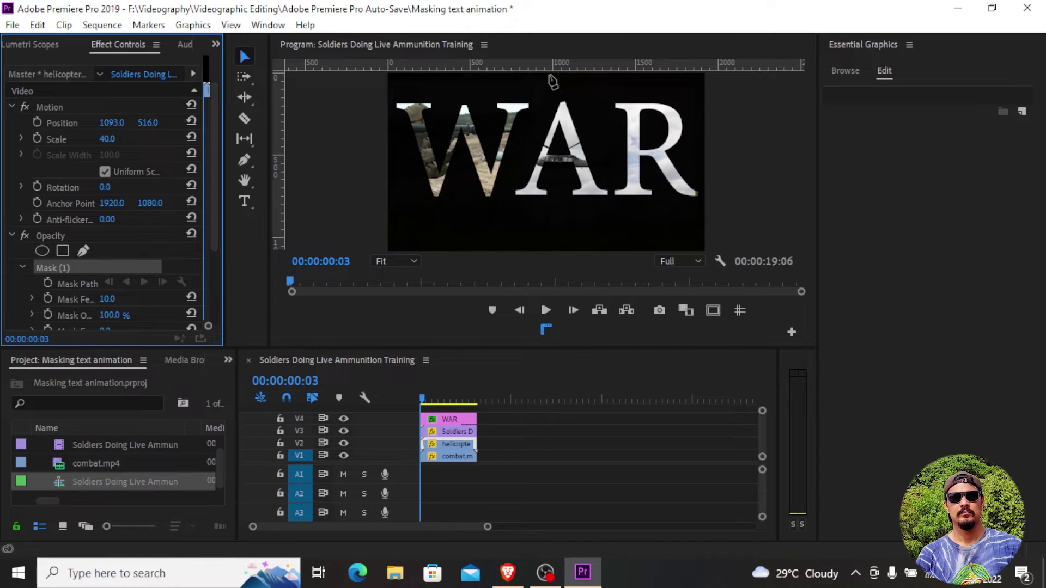
# Draw a closed four-point mask around the letter A on the helicopter clip.
pyautogui.click(549, 75)
pyautogui.click(485, 245)
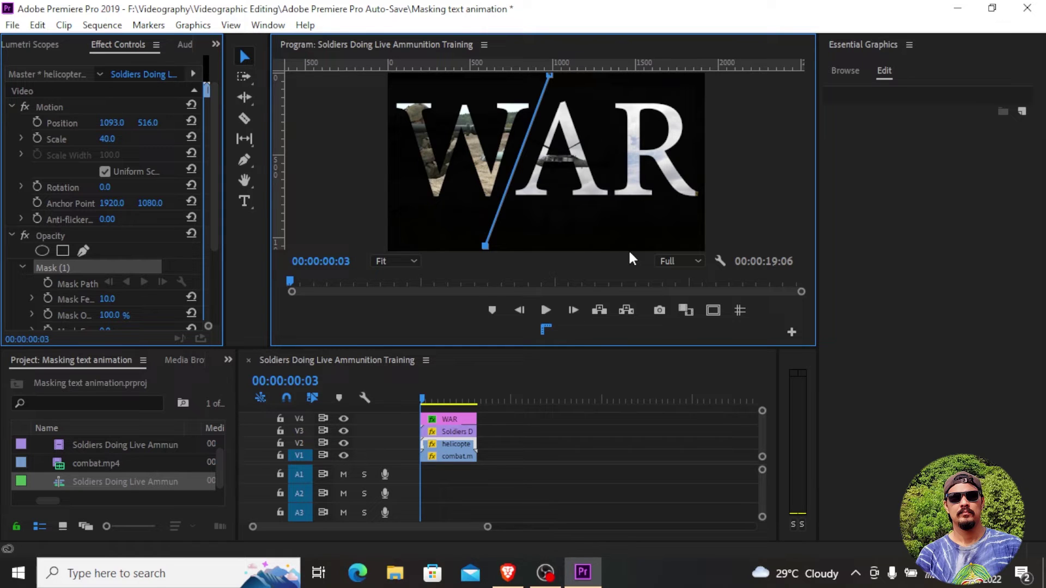
pyautogui.click(627, 249)
pyautogui.click(587, 74)
pyautogui.click(549, 75)
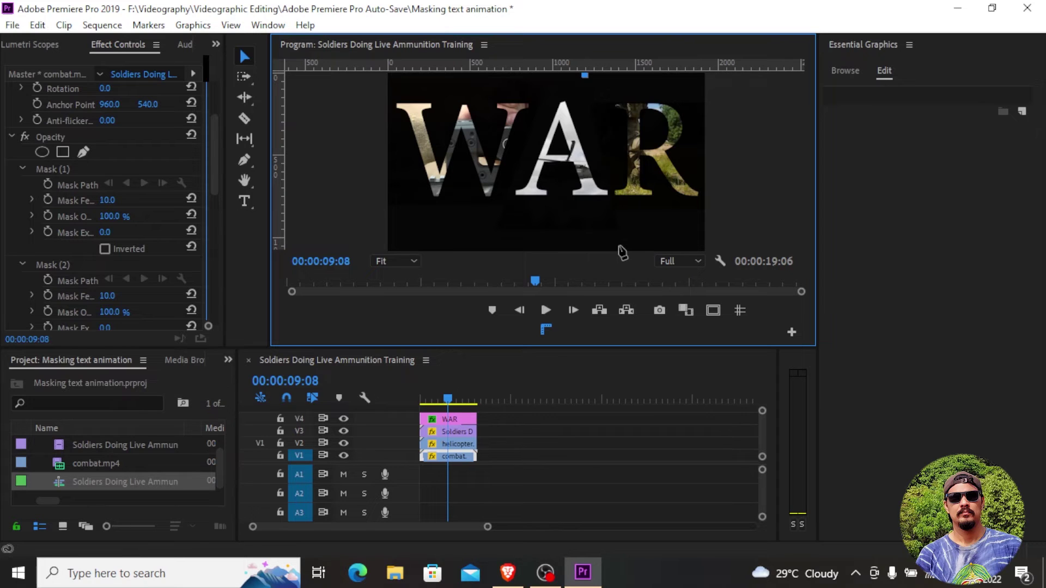
# At the end of the sequence, select the WAR title clip and bring up its font list.
pyautogui.press('End')
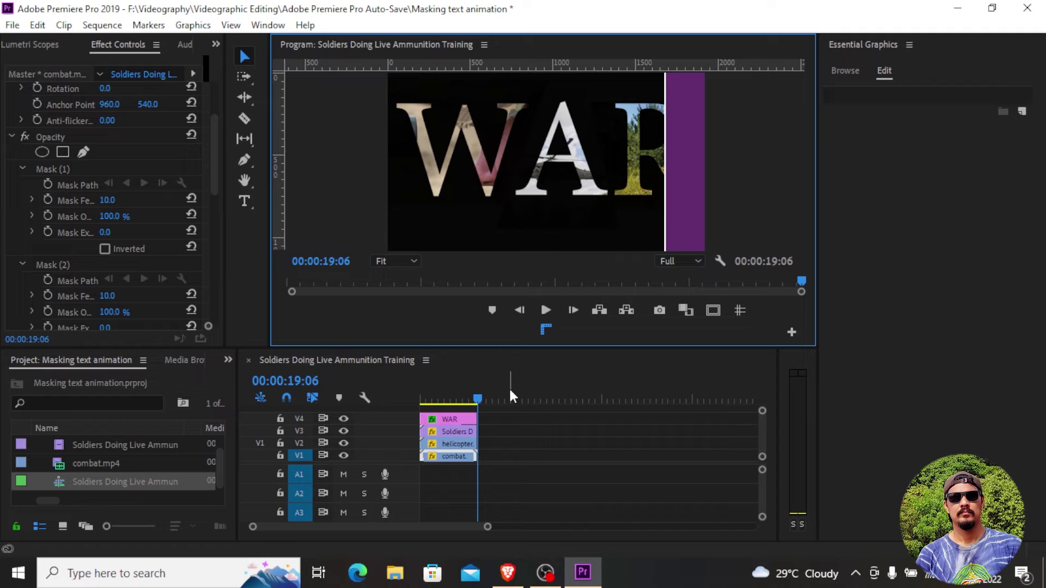
pyautogui.click(509, 386)
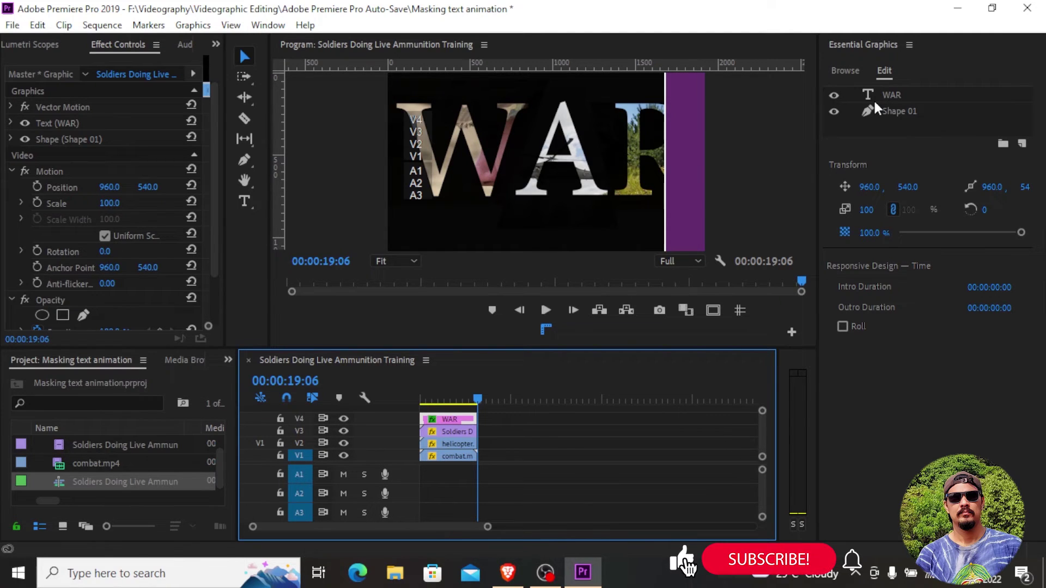
pyautogui.click(874, 102)
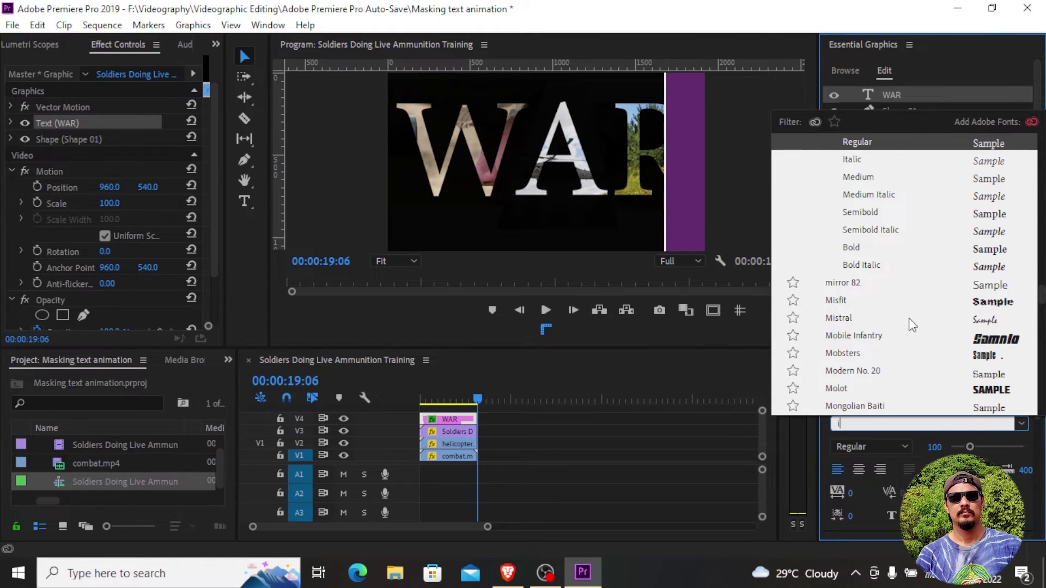
# Choose Impact as the font for the WAR text.
pyautogui.click(482, 270)
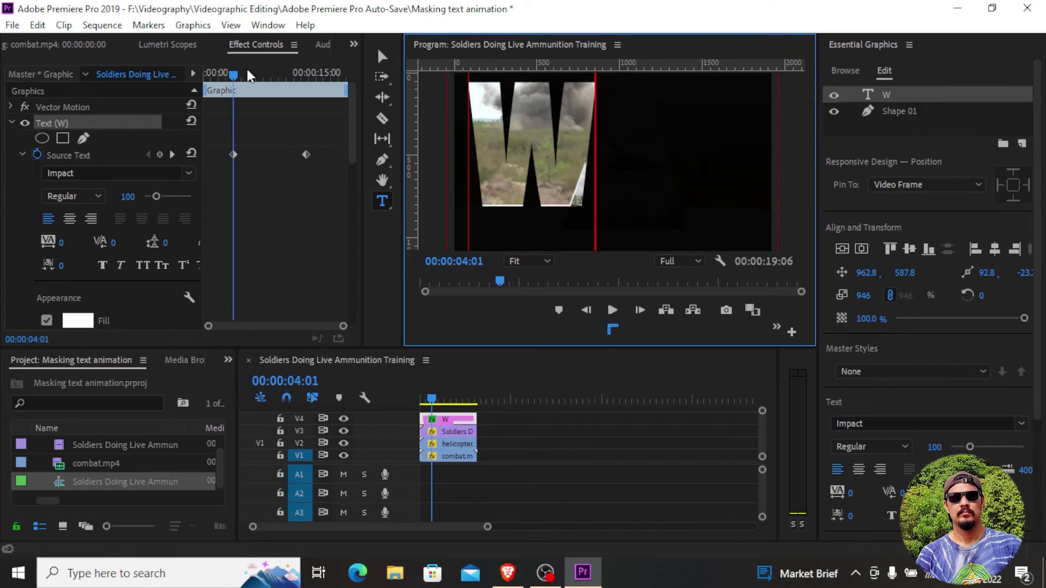
# Check the W and WA keyframe frames and play back the W-WA-WAR title build-up.
pyautogui.click(266, 73)
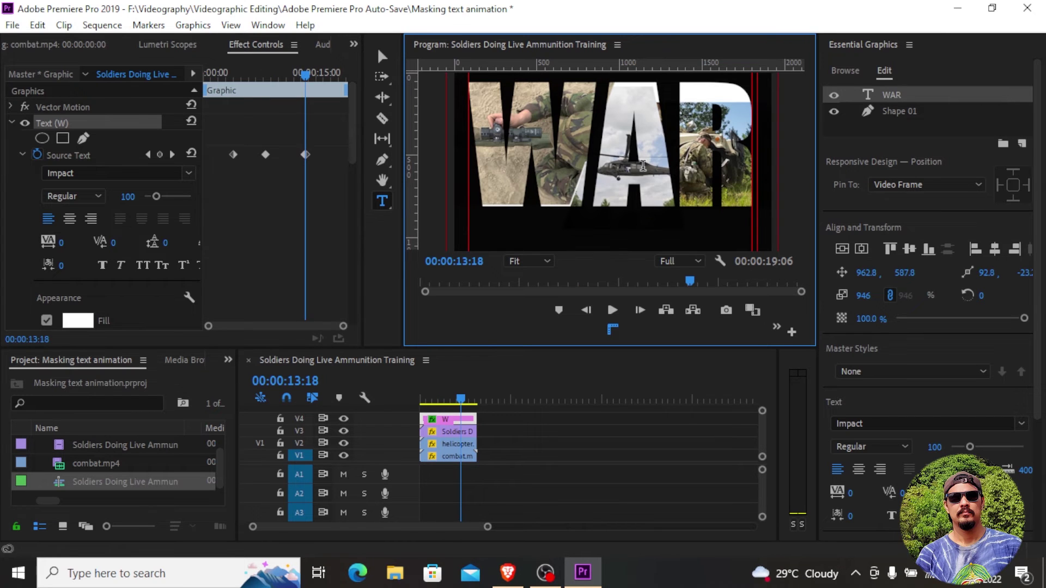
pyautogui.click(529, 281)
pyautogui.press('space')
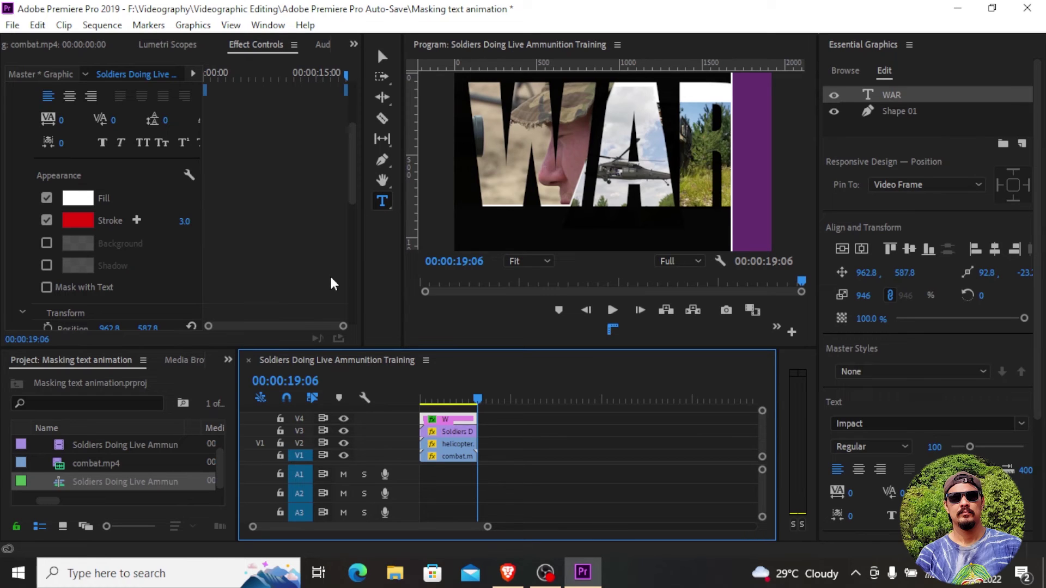
# Place Background.mp4 on a new top track V5 and move the playhead to 00:00:07:10.
pyautogui.click(146, 494)
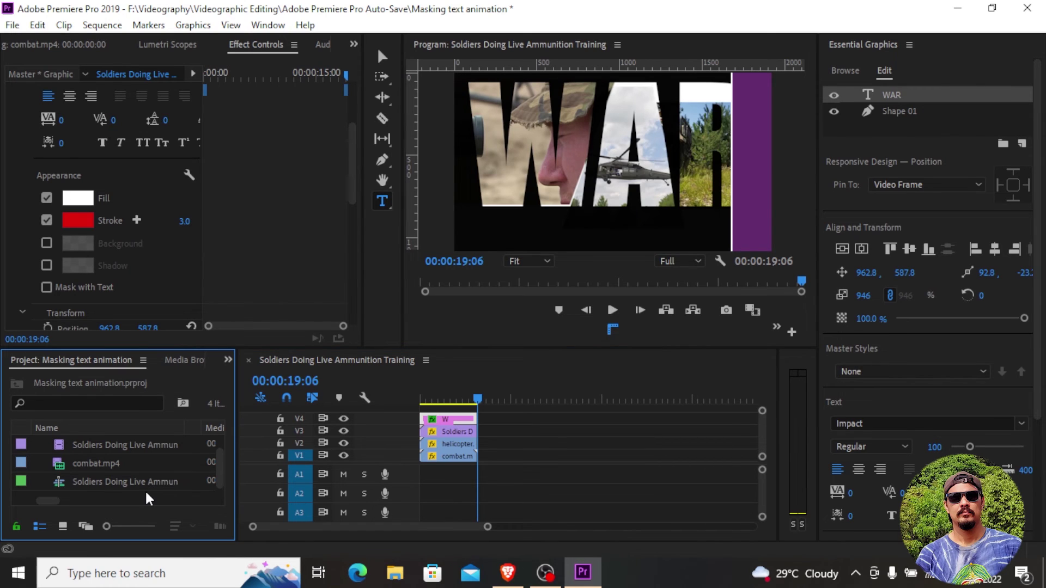
pyautogui.moveTo(146, 498); pyautogui.dragTo(580, 410)
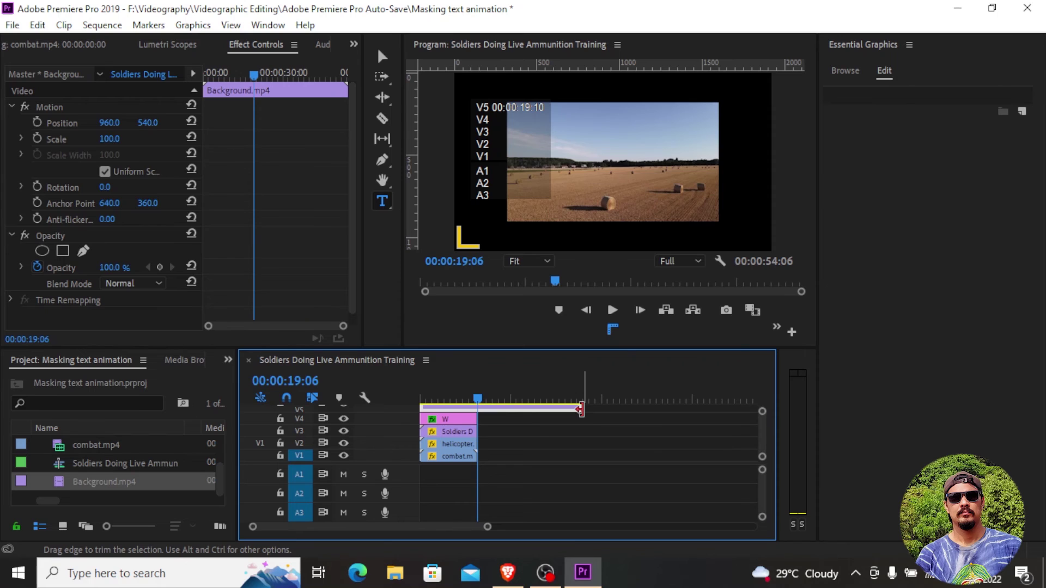
pyautogui.click(442, 399)
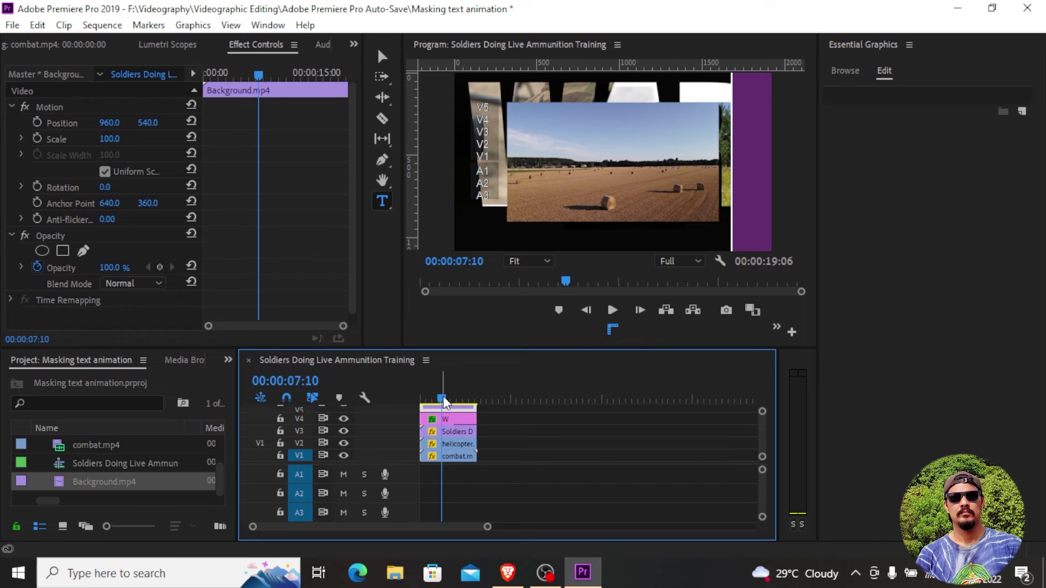
# Fade the background from 0% opacity at 00:00:00:00 to 100% at 00:00:08:29.
pyautogui.click(206, 73)
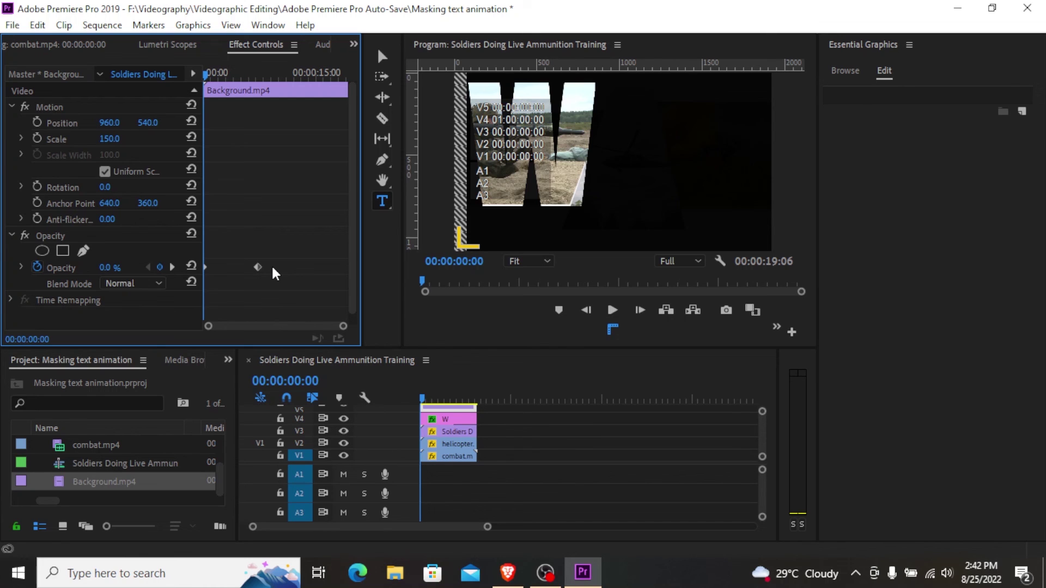
pyautogui.click(445, 399)
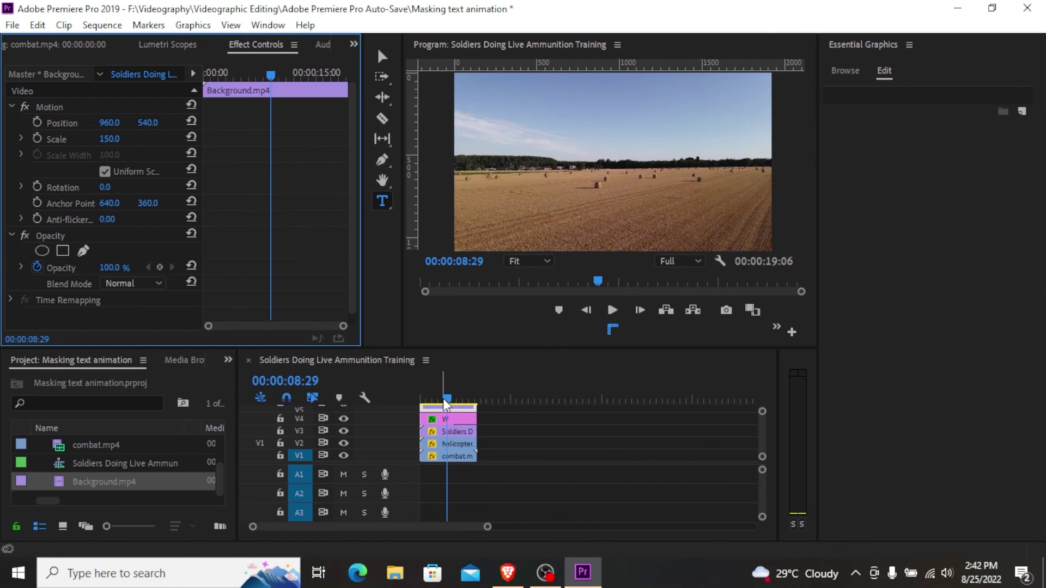
# Move the playhead to the end of the clips at 00:00:18:29.
pyautogui.moveTo(443, 401); pyautogui.dragTo(480, 408)
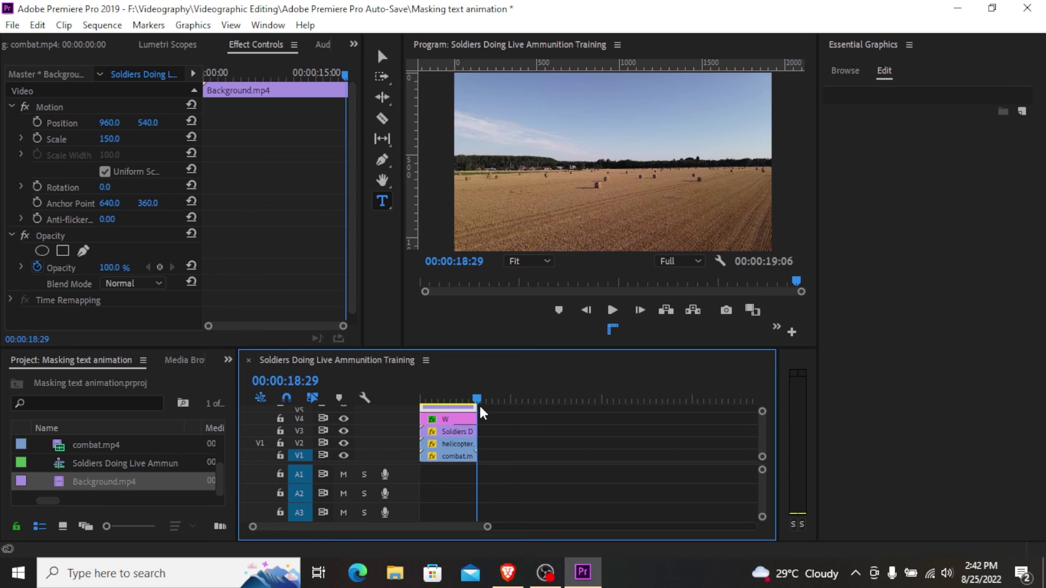